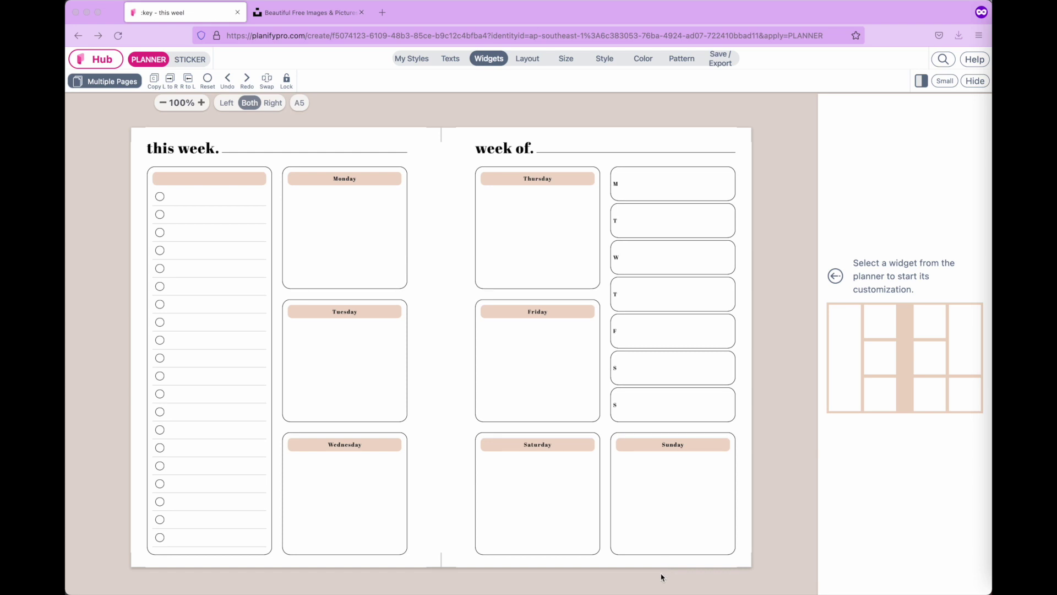
- Show the Color settings: outline #000000, header #EED6C5, line #D5D5D5
{"action": "left_click", "coordinate": [642, 58]}
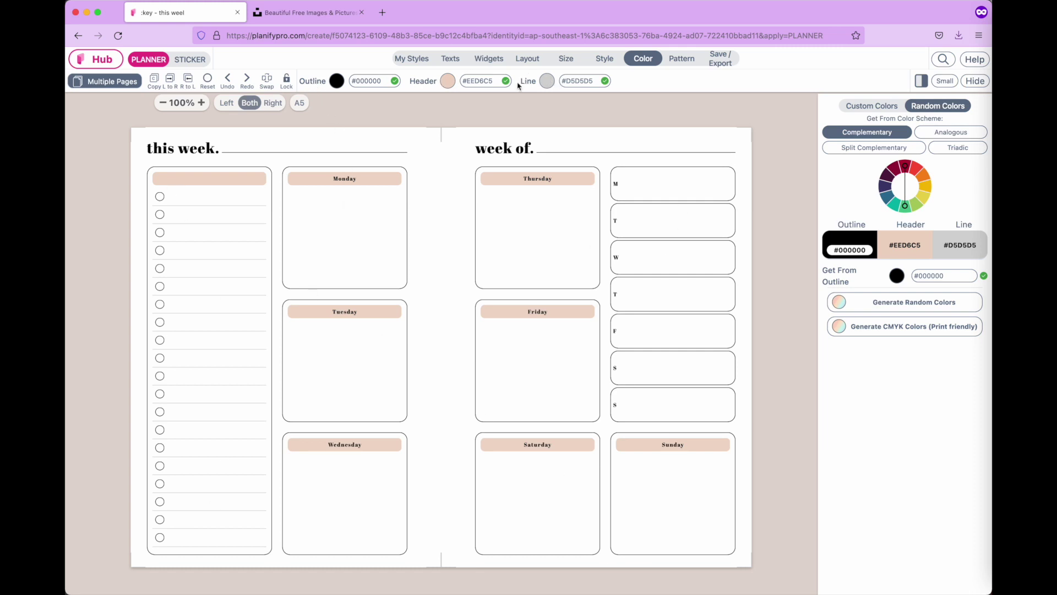
- Trial mint, green, silver, blueberry and lavender pencils for the box outlines
{"action": "left_click", "coordinate": [336, 81]}
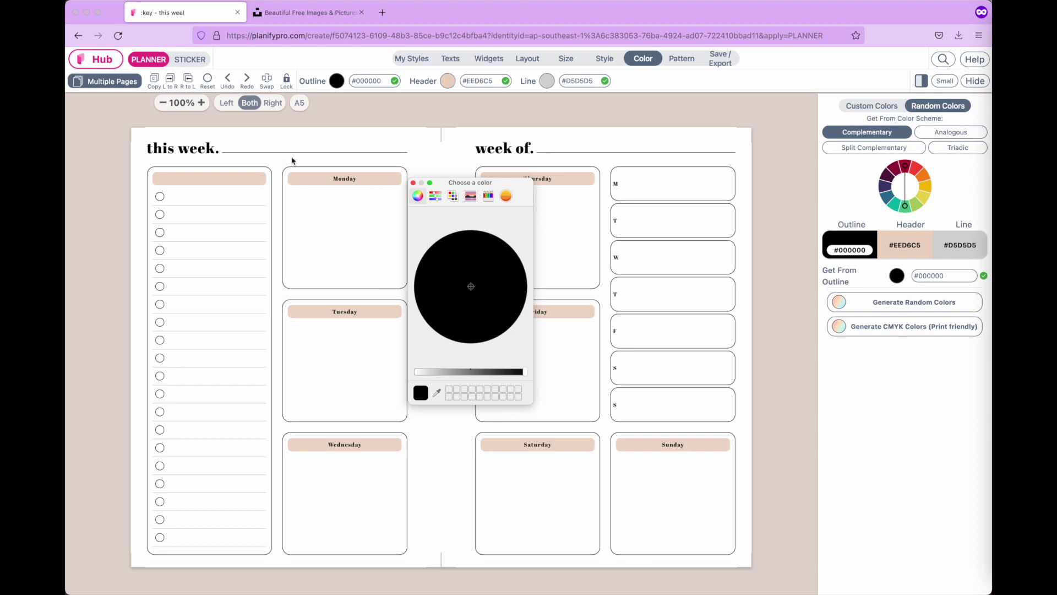
{"action": "left_click", "coordinate": [488, 195]}
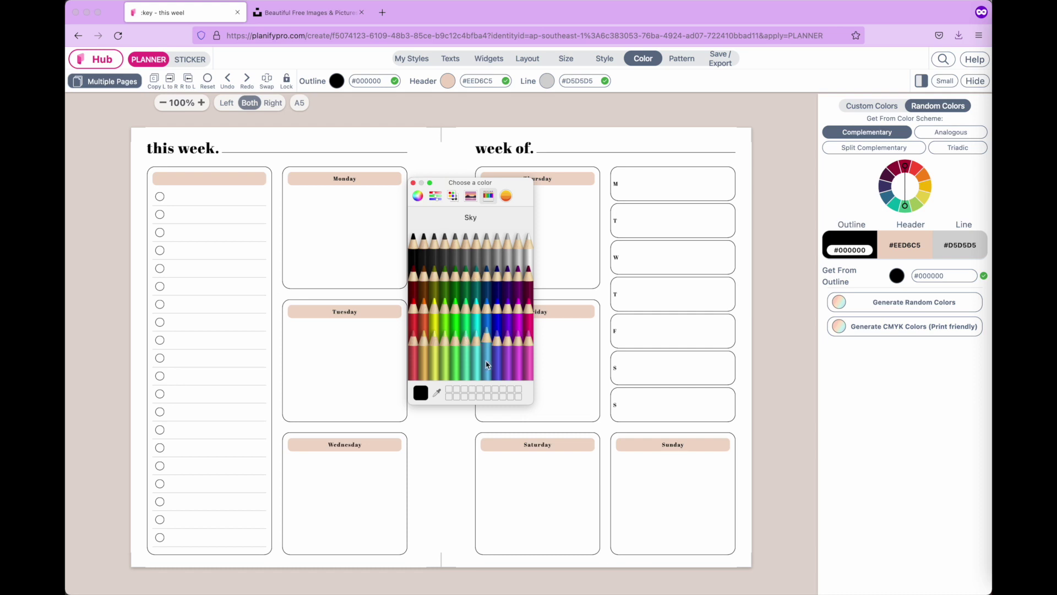
{"action": "left_click", "coordinate": [464, 361]}
{"action": "left_click", "coordinate": [454, 311]}
{"action": "left_click", "coordinate": [453, 275]}
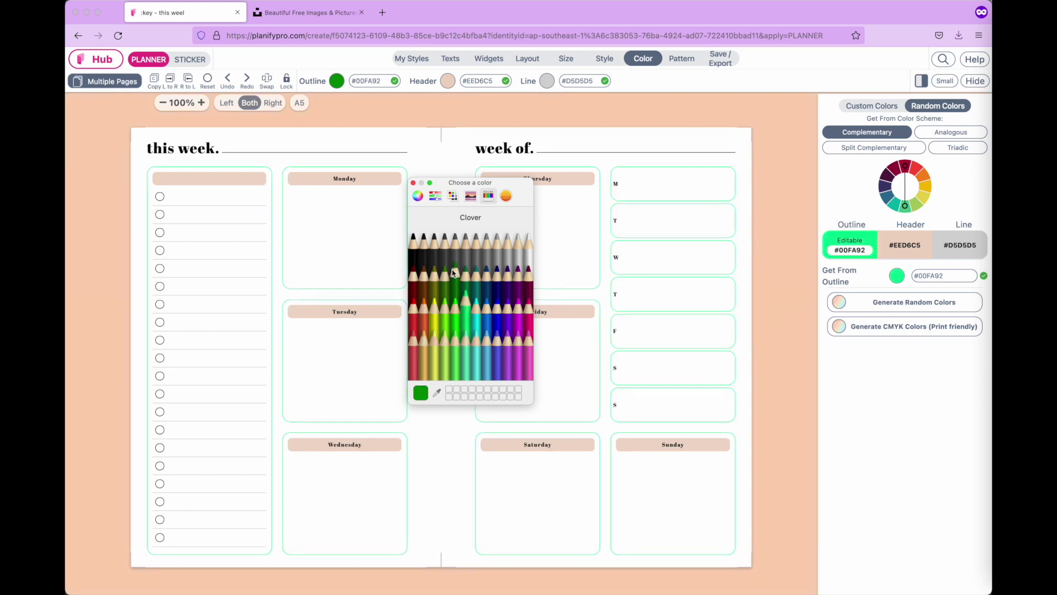
{"action": "left_click", "coordinate": [465, 253]}
{"action": "left_click", "coordinate": [486, 309]}
{"action": "left_click", "coordinate": [509, 365]}
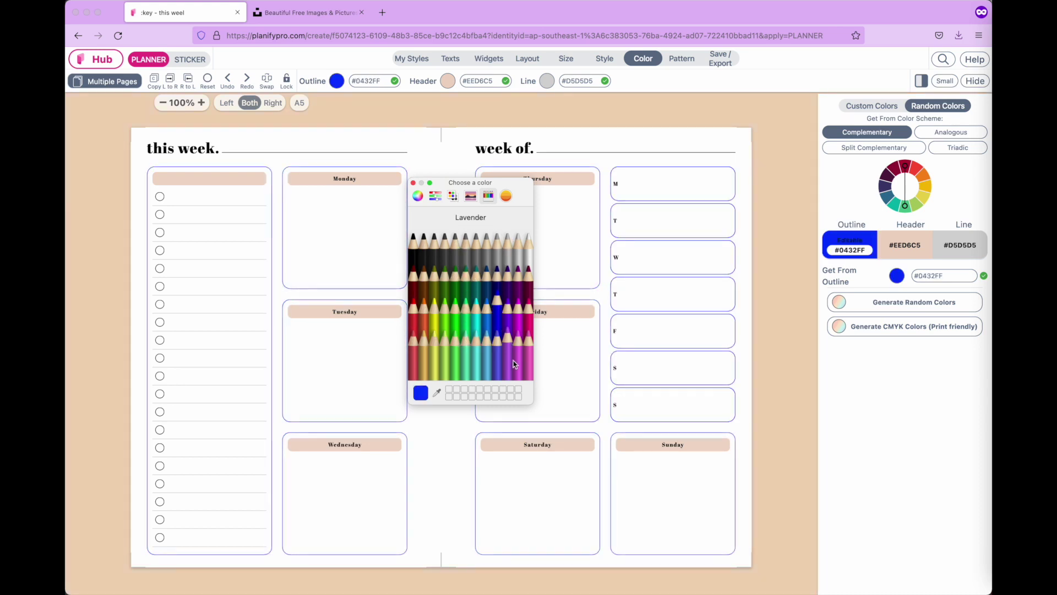
- Set the box outlines to Orchid #7980FF and start picking a header colour
{"action": "left_click", "coordinate": [514, 372]}
{"action": "left_click", "coordinate": [449, 369]}
{"action": "left_click", "coordinate": [429, 364]}
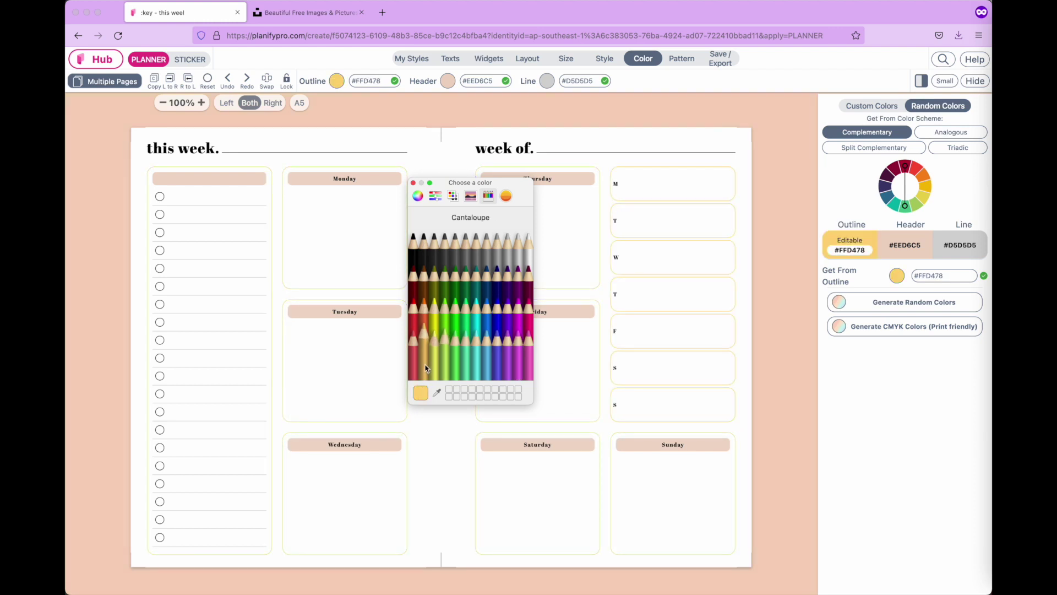
{"action": "left_click", "coordinate": [457, 364]}
{"action": "left_click", "coordinate": [491, 368]}
{"action": "left_click", "coordinate": [497, 363]}
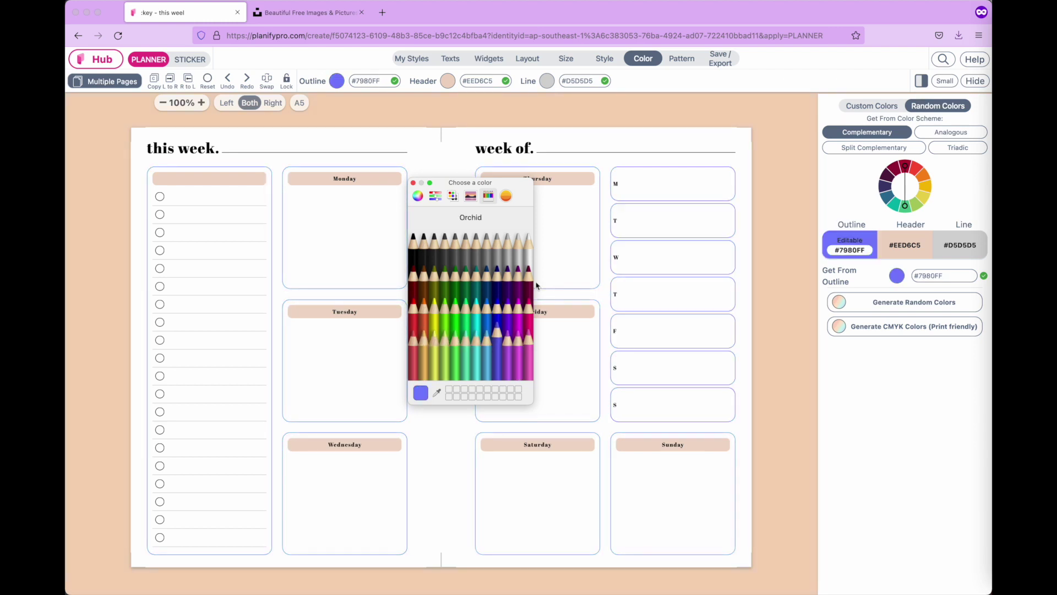
{"action": "left_click", "coordinate": [335, 97]}
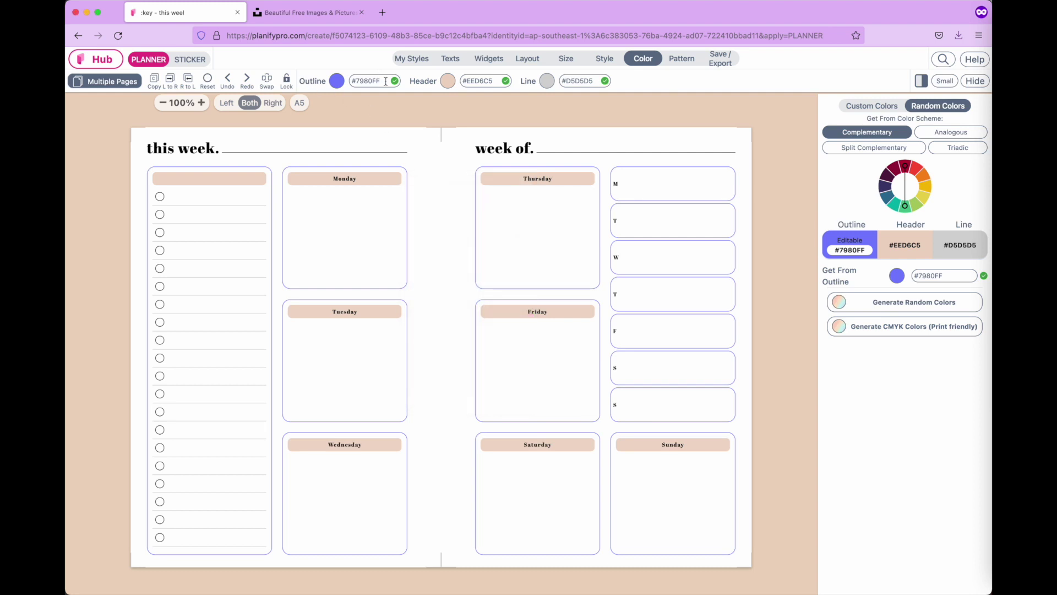
{"action": "left_click_drag", "start_coordinate": [386, 81], "coordinate": [350, 81]}
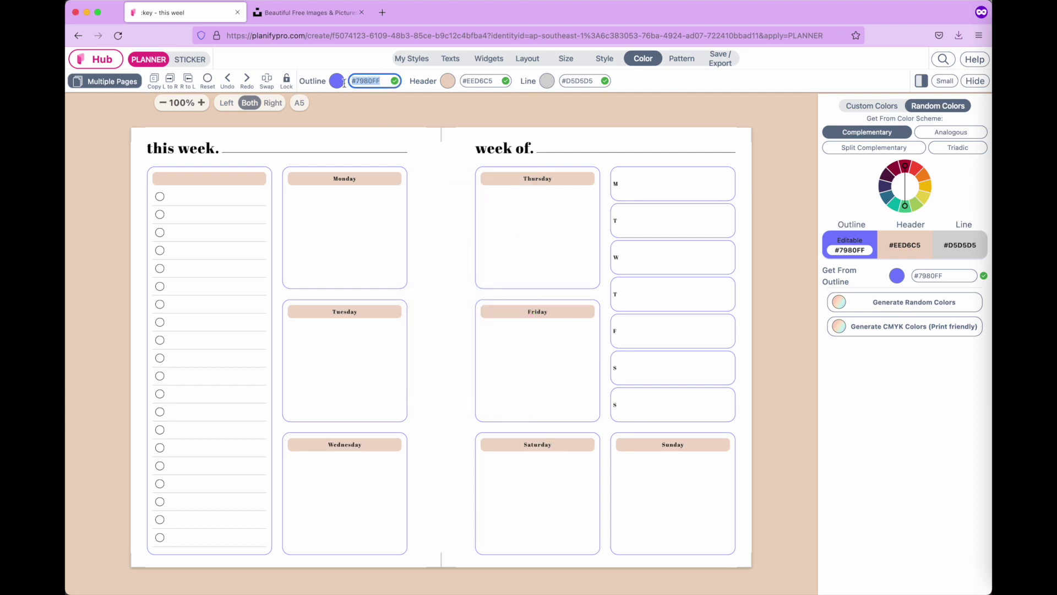
{"action": "left_click", "coordinate": [448, 81]}
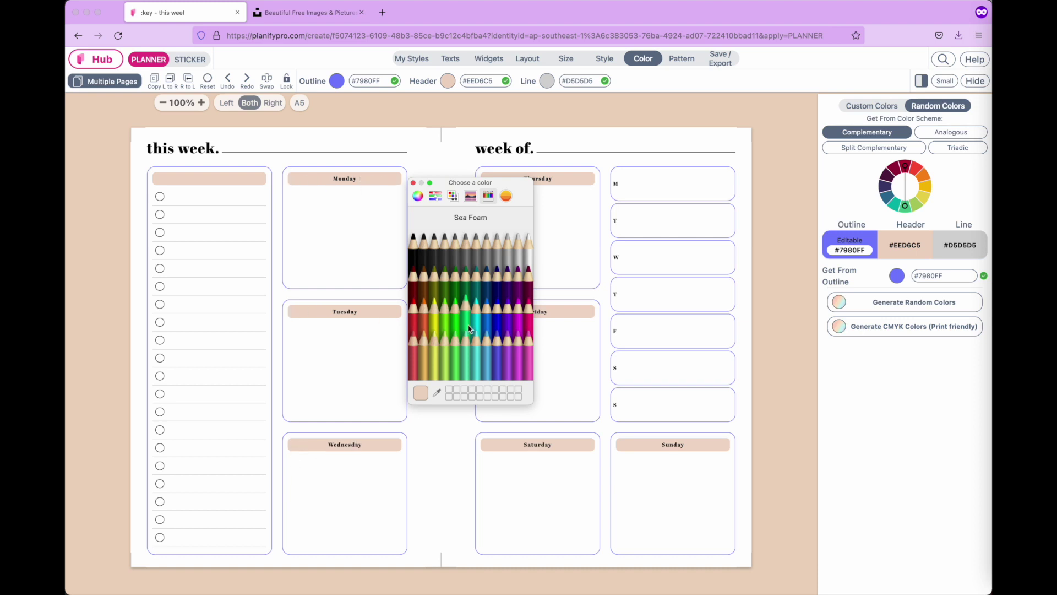
- After trying several pencils, set the day headers to Asparagus olive #929000
{"action": "left_click", "coordinate": [512, 284]}
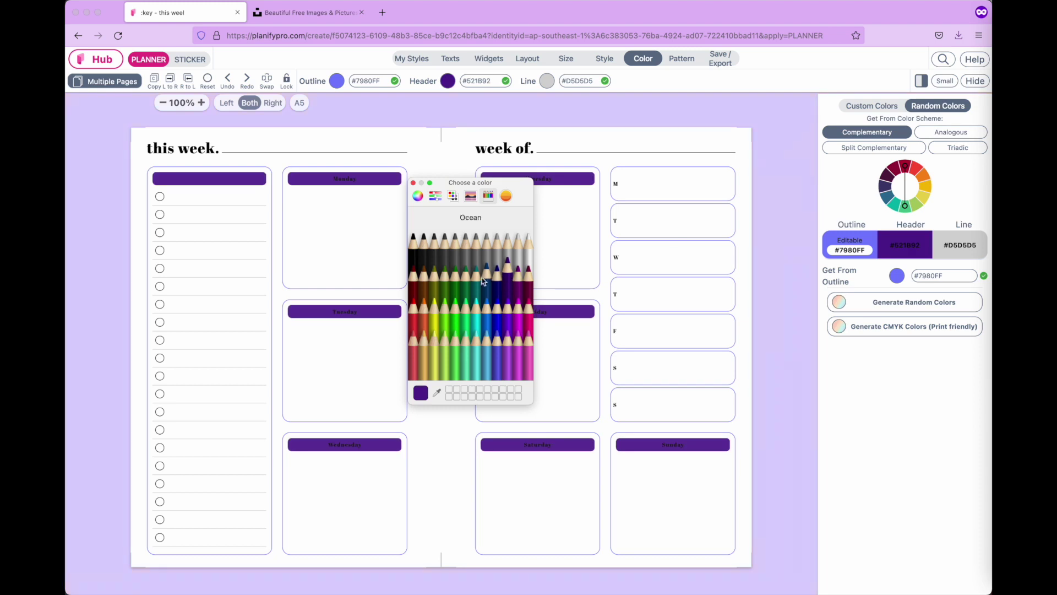
{"action": "left_click", "coordinate": [477, 276]}
{"action": "left_click", "coordinate": [456, 336]}
{"action": "left_click", "coordinate": [508, 337]}
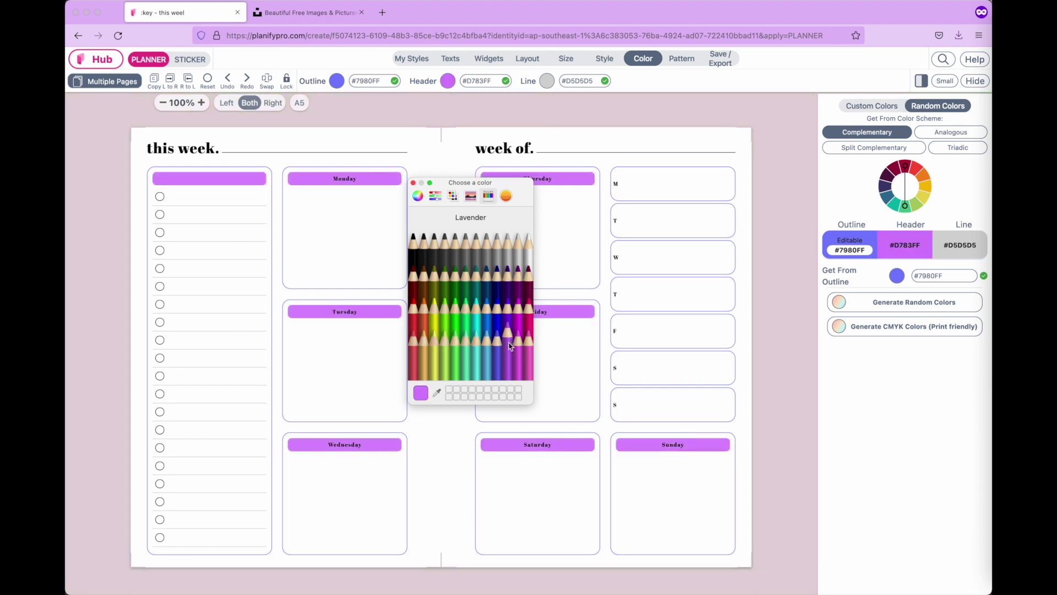
{"action": "left_click", "coordinate": [442, 330]}
{"action": "left_click", "coordinate": [434, 240]}
{"action": "left_click", "coordinate": [485, 247]}
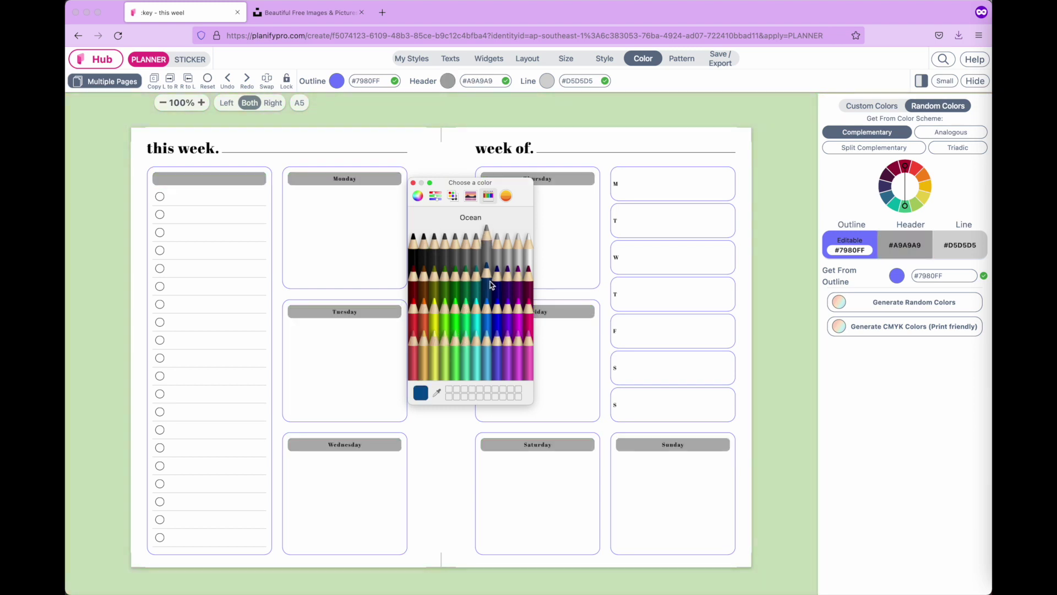
{"action": "left_click", "coordinate": [490, 282]}
{"action": "left_click", "coordinate": [458, 278]}
{"action": "left_click", "coordinate": [431, 290]}
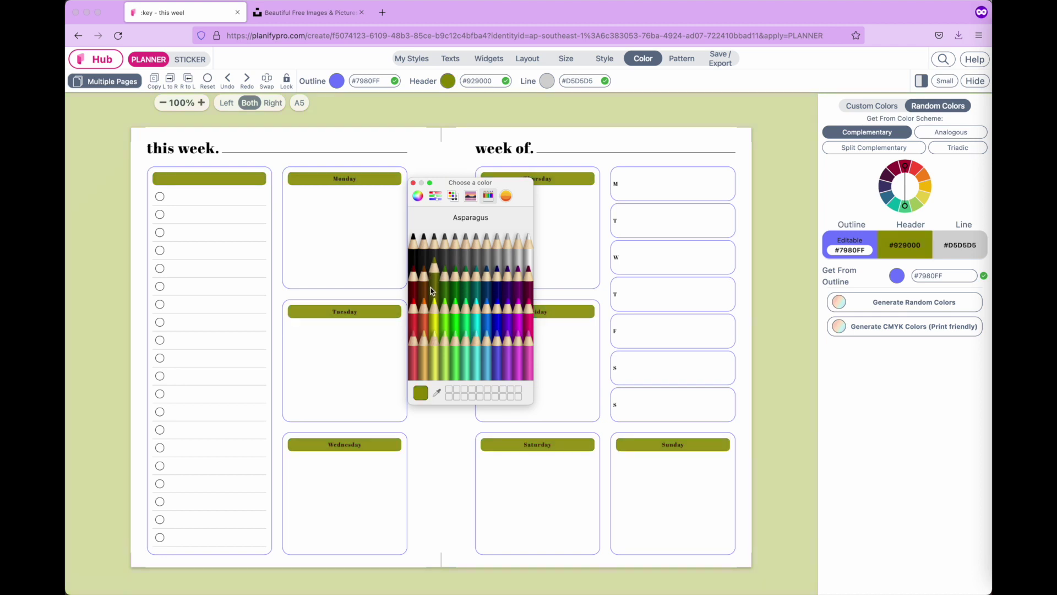
{"action": "left_click", "coordinate": [413, 182]}
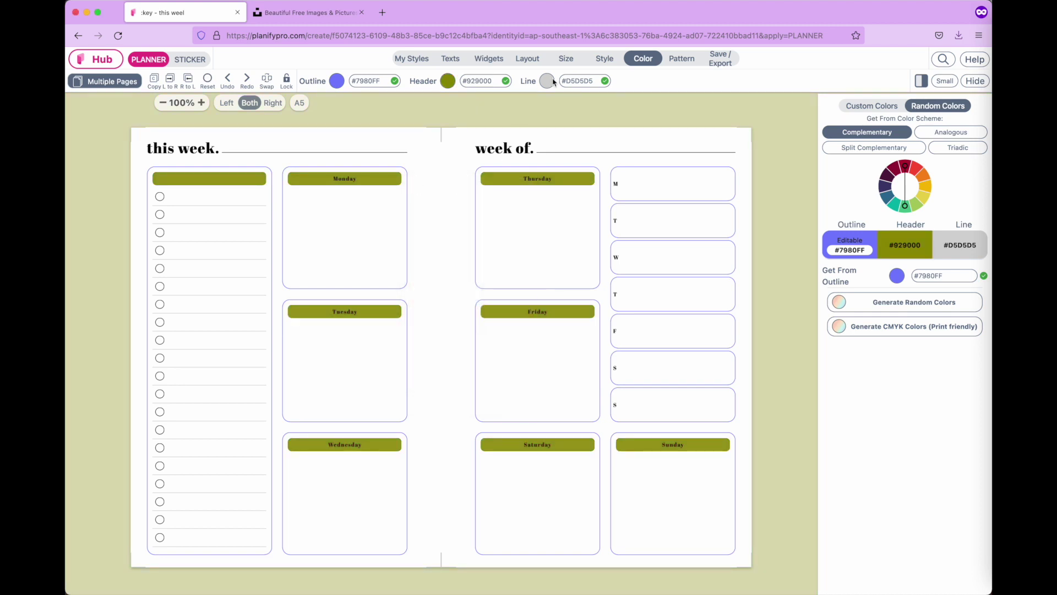
- Trial near-black, blue, olive and grey colours for the ruled lines
{"action": "scroll", "coordinate": [421, 213], "scroll_direction": "left", "scroll_amount": 5}
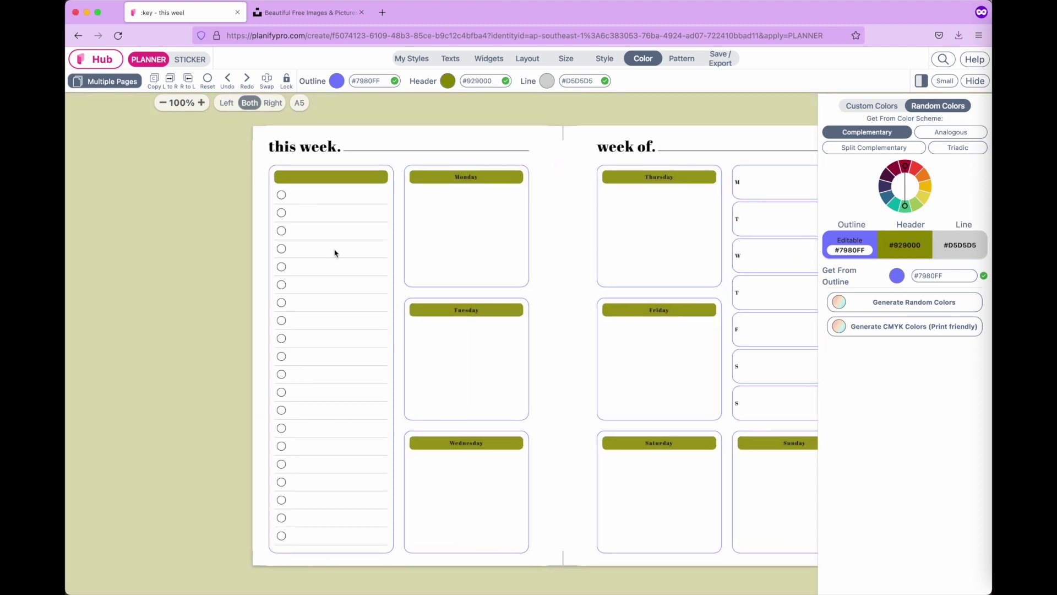
{"action": "scroll", "coordinate": [334, 252], "scroll_direction": "up", "scroll_amount": 5}
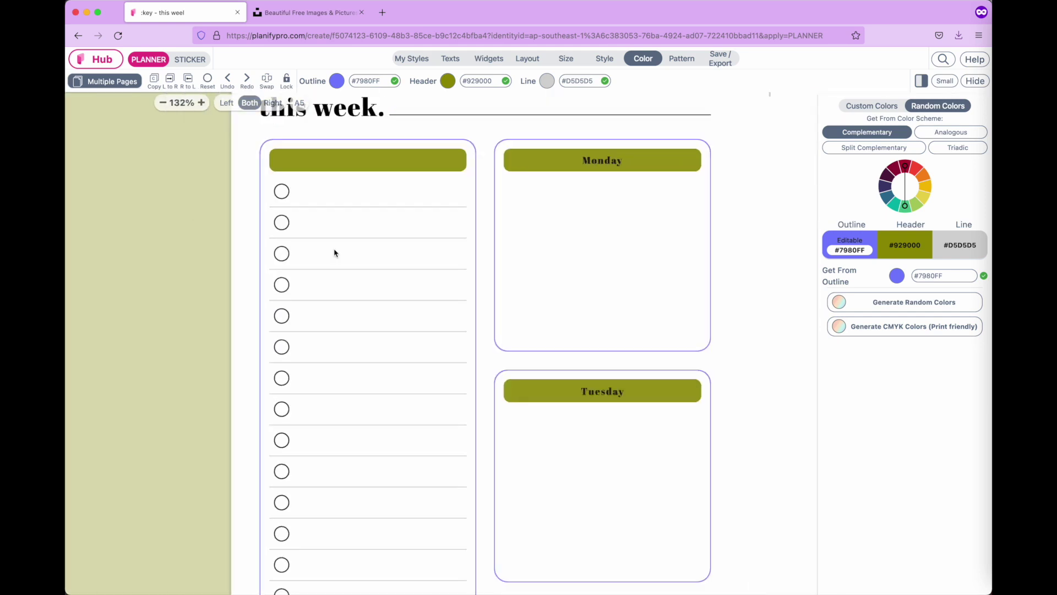
{"action": "scroll", "coordinate": [334, 253], "scroll_direction": "down", "scroll_amount": 3}
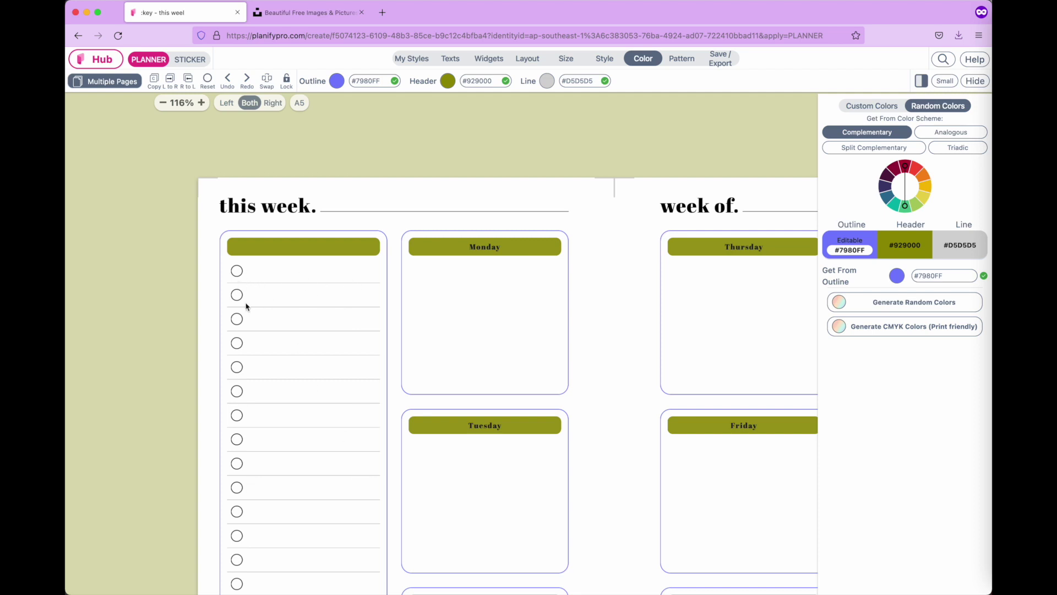
{"action": "left_click", "coordinate": [547, 82]}
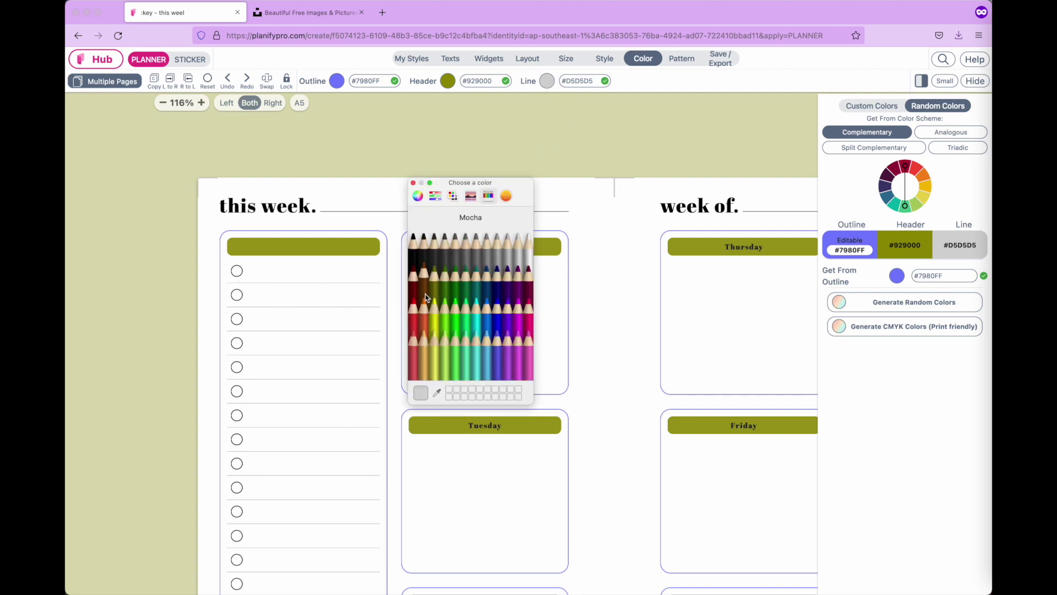
{"action": "left_click", "coordinate": [424, 242]}
{"action": "left_click", "coordinate": [495, 307]}
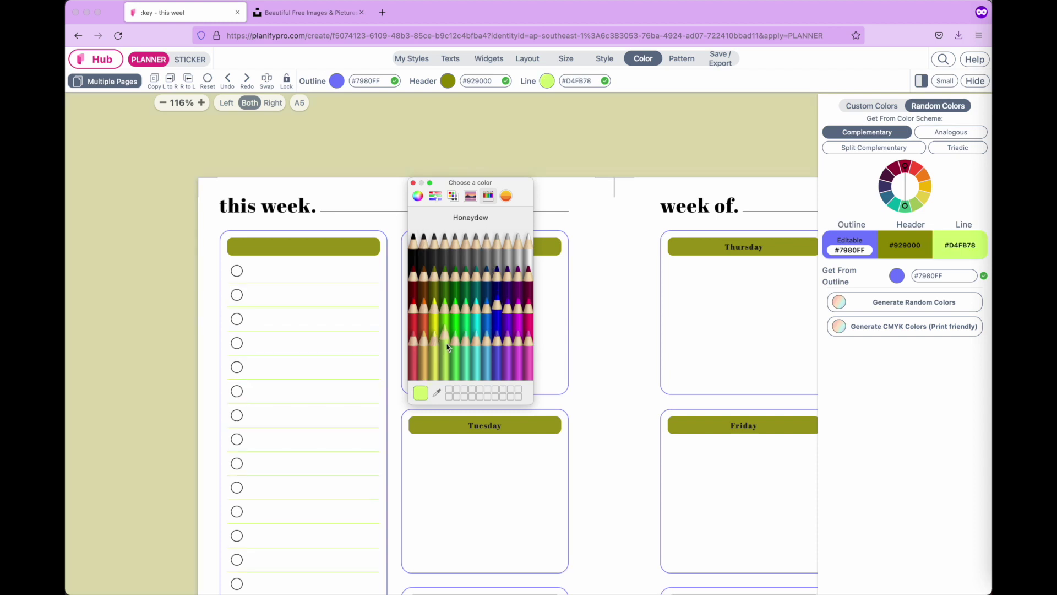
{"action": "left_click", "coordinate": [438, 286]}
{"action": "left_click", "coordinate": [466, 243]}
{"action": "left_click", "coordinate": [516, 241]}
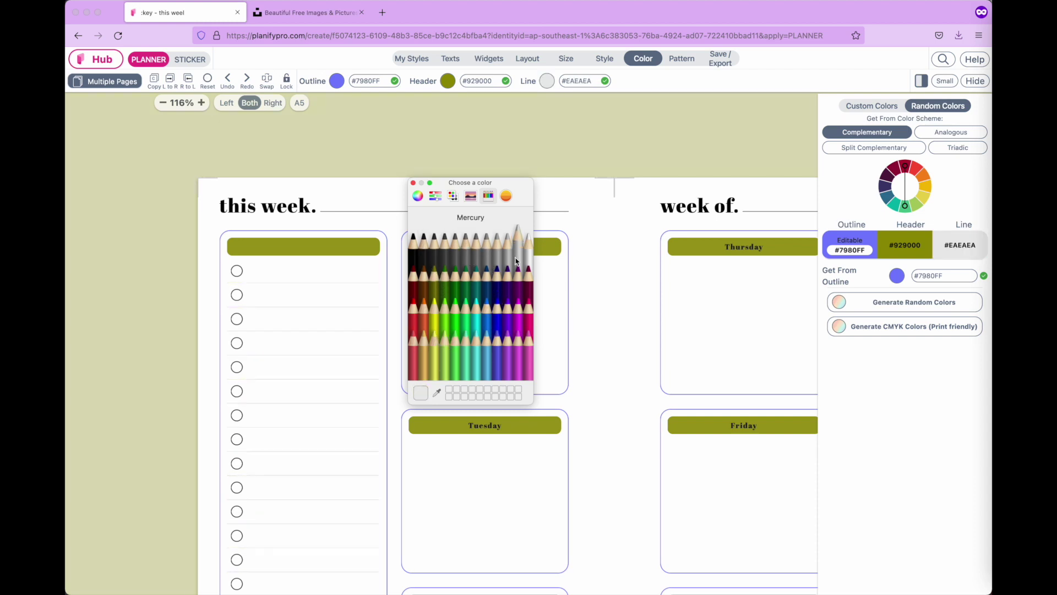
- Set the ruled lines to Plum #942092 and select the Monday box
{"action": "left_click", "coordinate": [489, 285]}
{"action": "left_click", "coordinate": [487, 303]}
{"action": "left_click", "coordinate": [488, 330]}
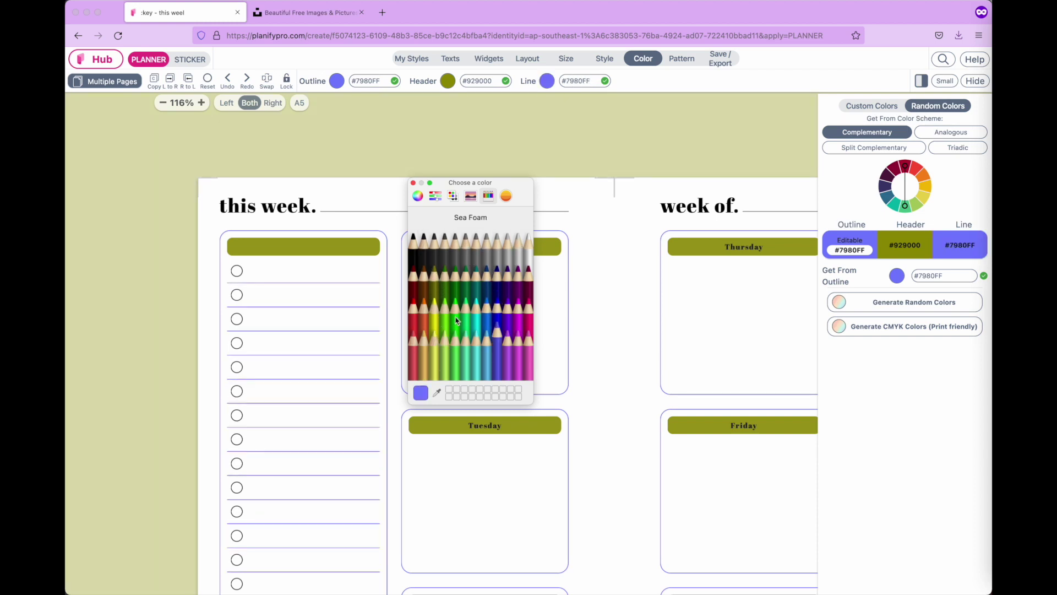
{"action": "left_click", "coordinate": [474, 276]}
{"action": "left_click", "coordinate": [513, 288]}
{"action": "left_click", "coordinate": [431, 340]}
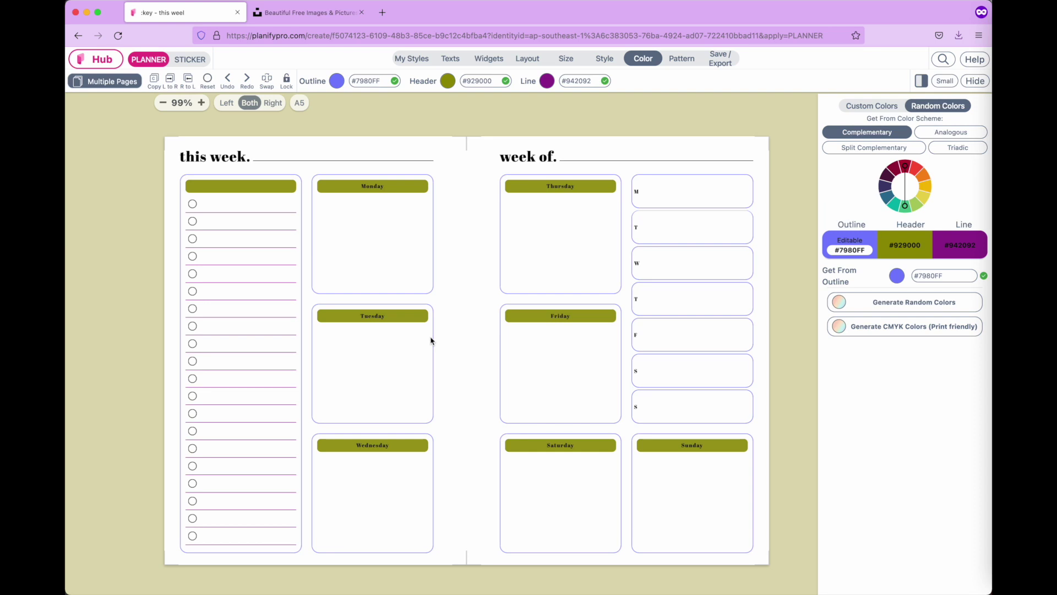
{"action": "left_click", "coordinate": [341, 190]}
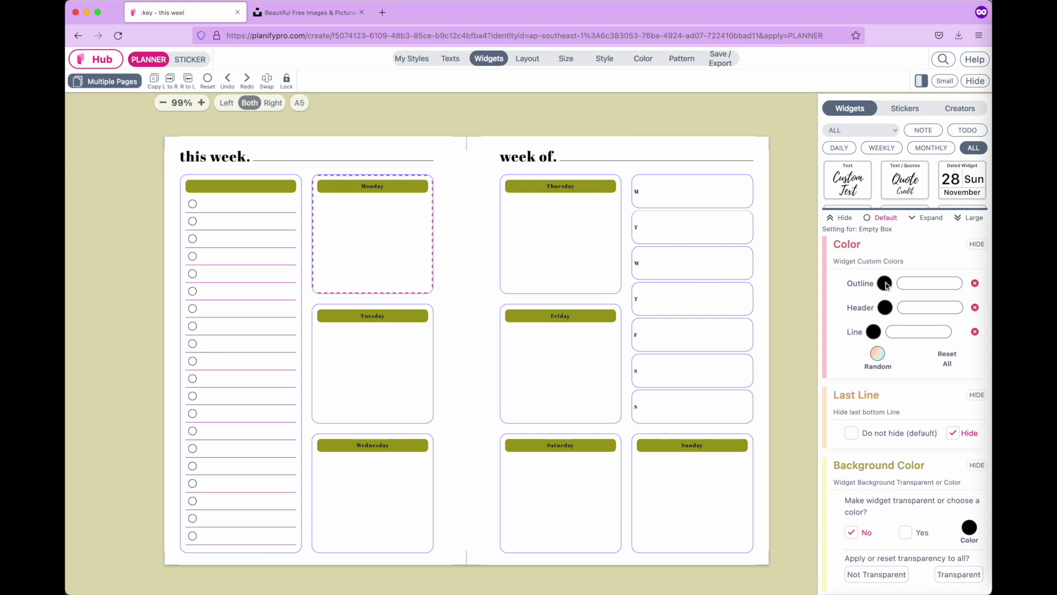
- Give the Monday box its own Banana yellow #FEFC78 outline, then deselect it
{"action": "left_click", "coordinate": [885, 284]}
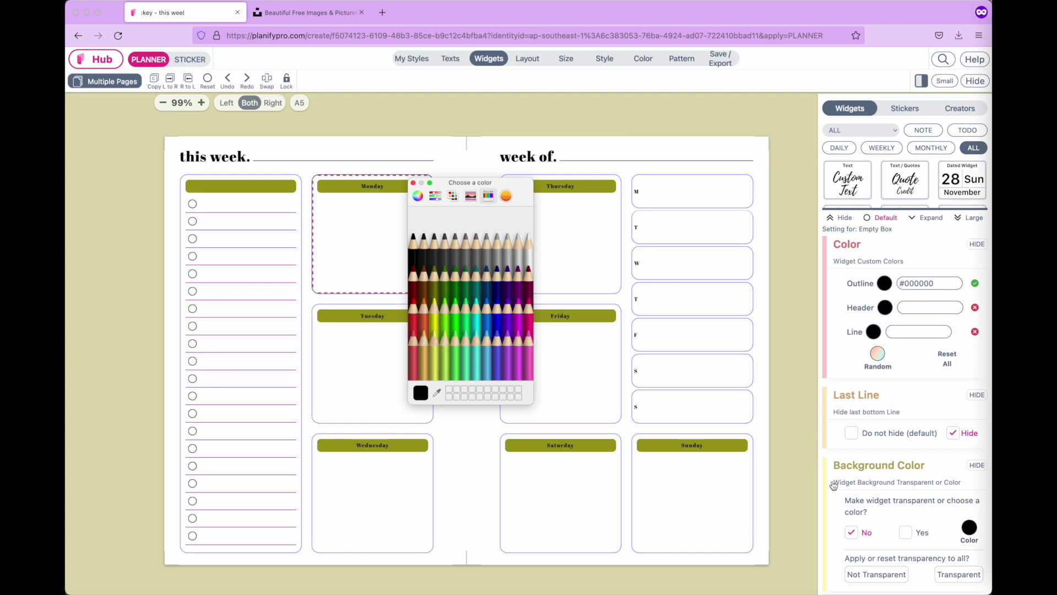
{"action": "left_click", "coordinate": [507, 352]}
{"action": "left_click", "coordinate": [455, 319]}
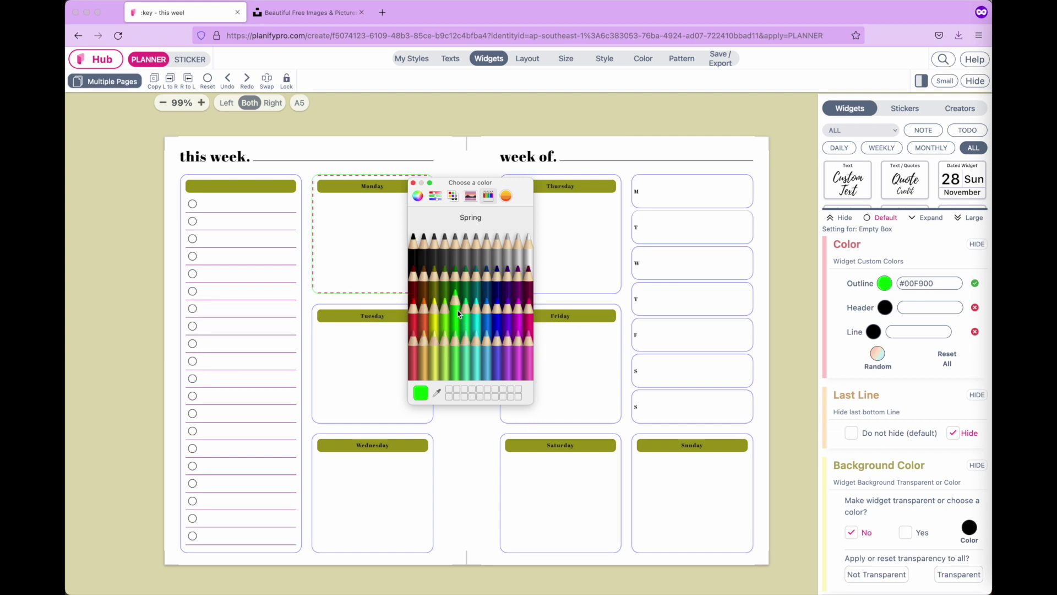
{"action": "left_click", "coordinate": [518, 278]}
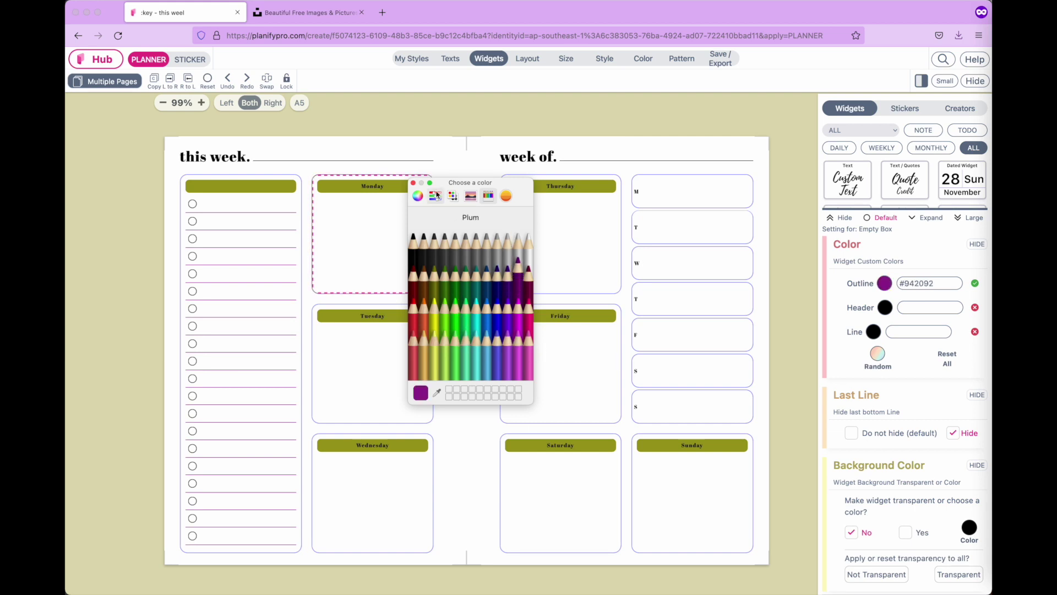
{"action": "left_click", "coordinate": [434, 361]}
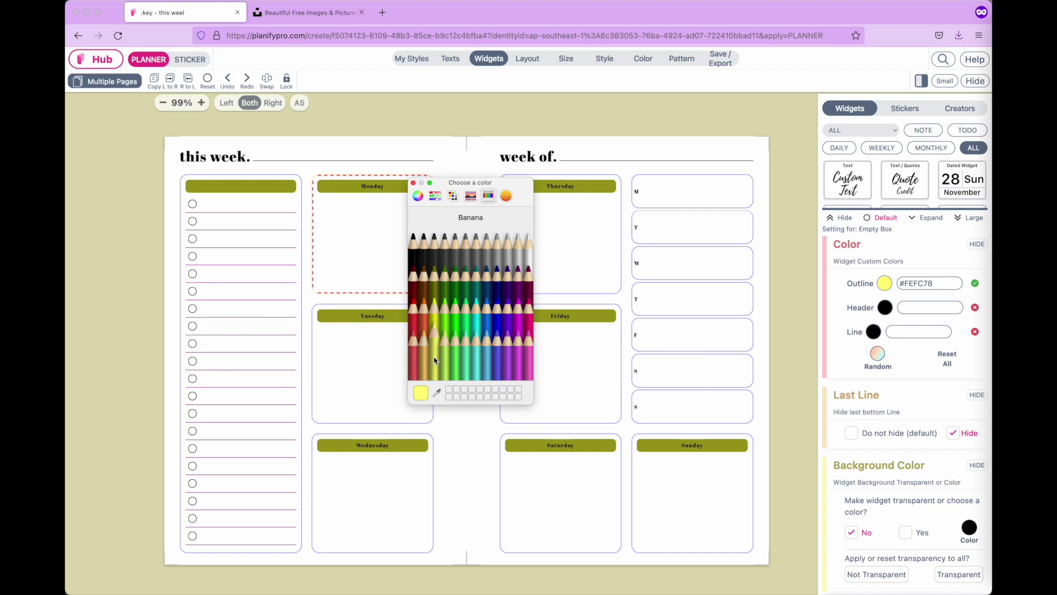
{"action": "left_click", "coordinate": [414, 183]}
{"action": "left_click", "coordinate": [415, 139]}
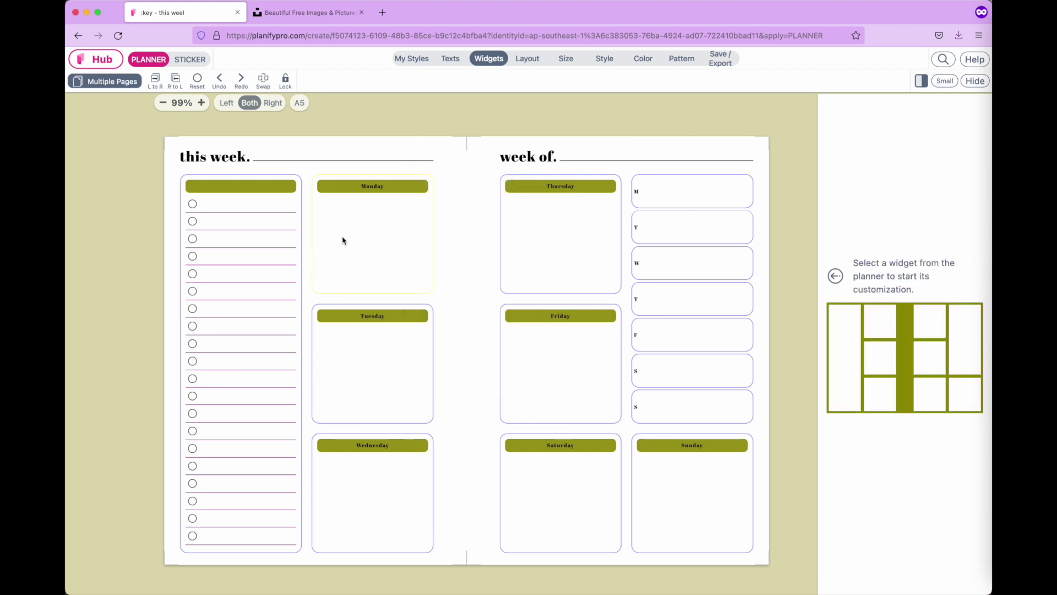
- Set Monday's header to Ice cyan #73FDFF after trying purple, teal and pink
{"action": "left_click", "coordinate": [410, 180]}
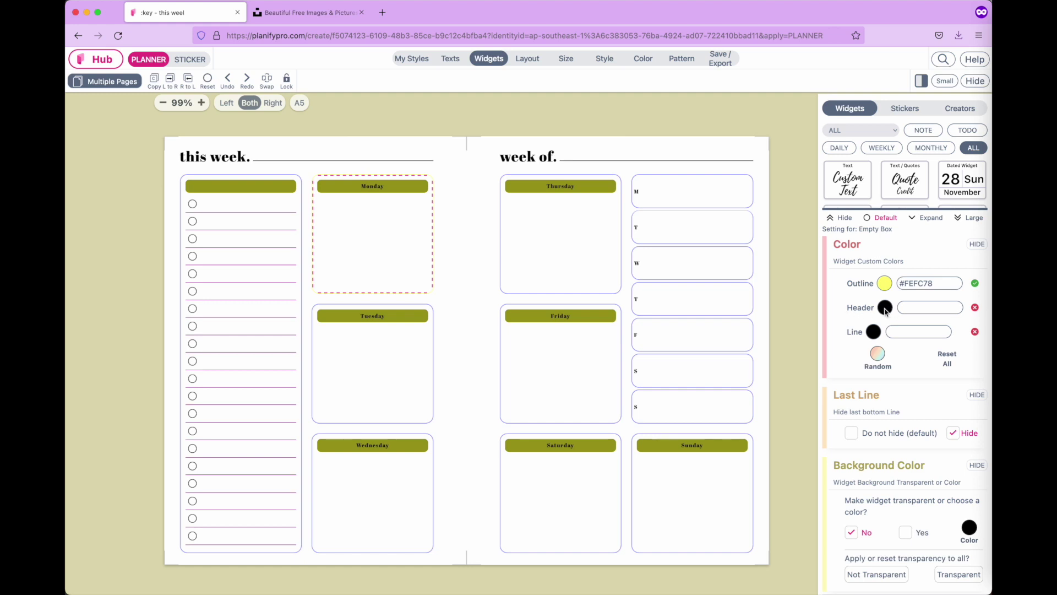
{"action": "left_click", "coordinate": [885, 310]}
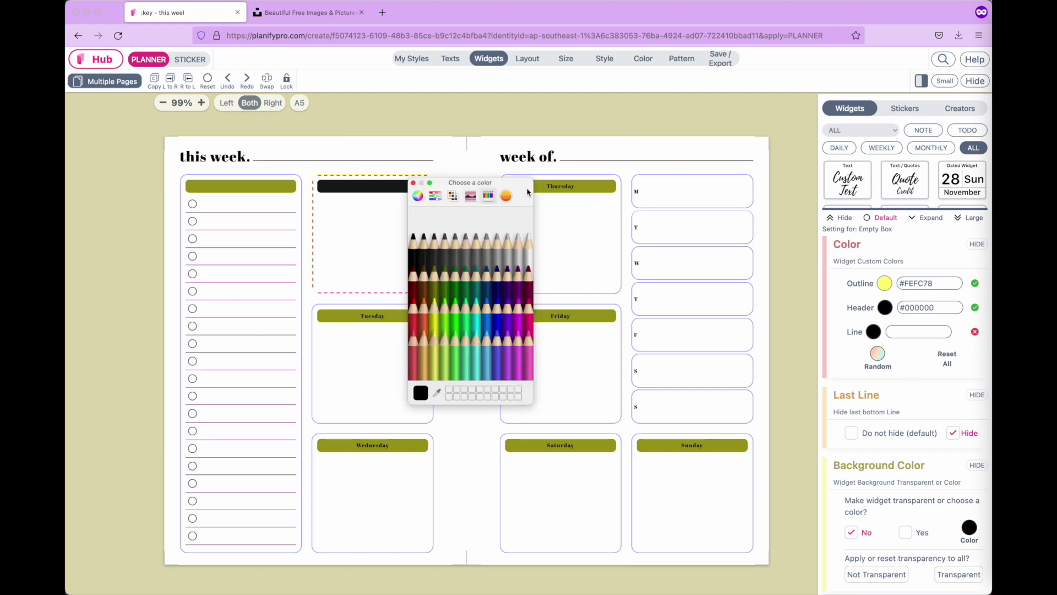
{"action": "left_click_drag", "start_coordinate": [527, 191], "coordinate": [606, 271]}
{"action": "left_click", "coordinate": [597, 352]}
{"action": "left_click", "coordinate": [555, 348]}
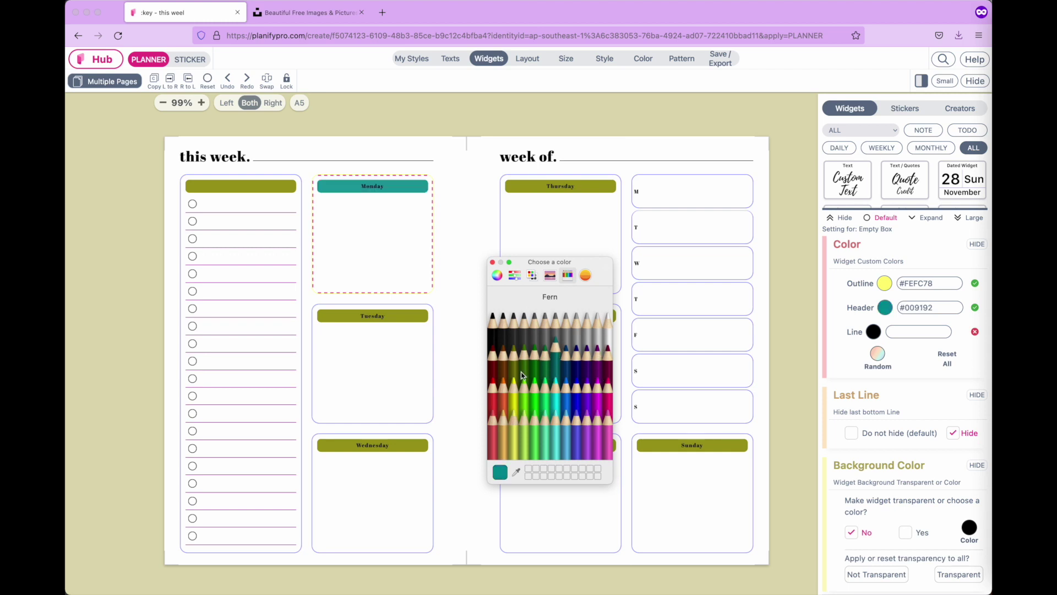
{"action": "left_click", "coordinate": [523, 375]}
{"action": "left_click", "coordinate": [514, 392]}
{"action": "left_click", "coordinate": [597, 401]}
{"action": "left_click", "coordinate": [597, 417]}
{"action": "left_click", "coordinate": [556, 429]}
{"action": "left_click", "coordinate": [493, 262]}
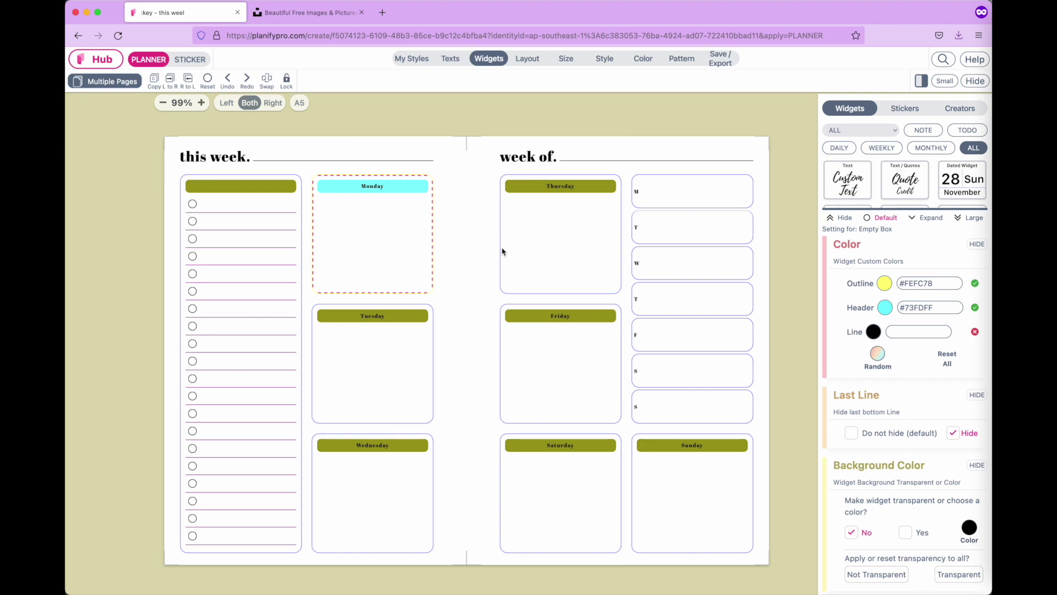
- Generate a series of random colour schemes for the planner
{"action": "left_click", "coordinate": [650, 61]}
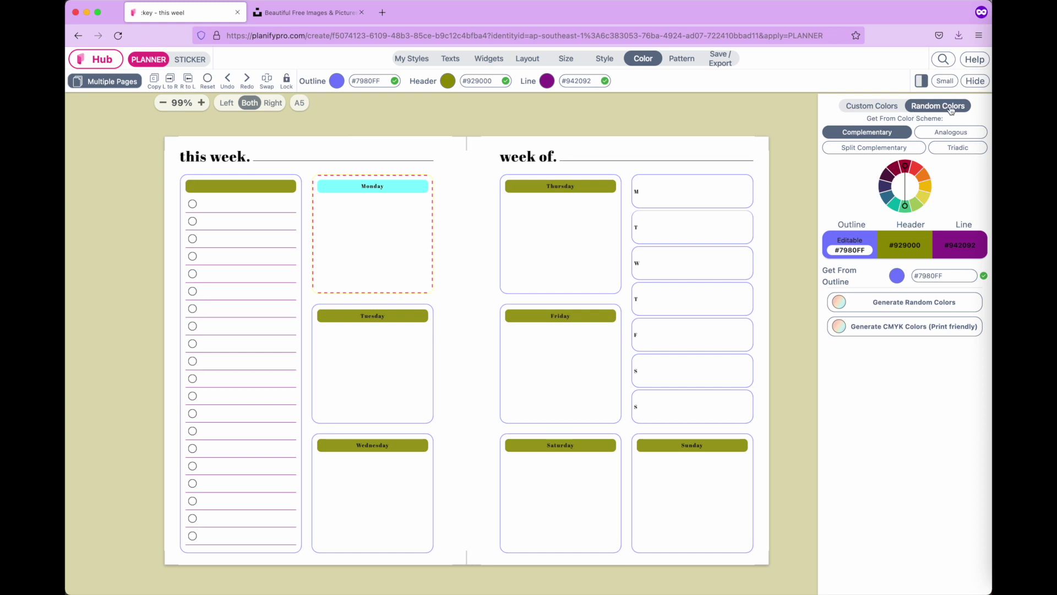
{"action": "left_click", "coordinate": [909, 309]}
{"action": "left_click", "coordinate": [908, 310]}
{"action": "left_click", "coordinate": [908, 310]}
{"action": "left_click", "coordinate": [909, 310]}
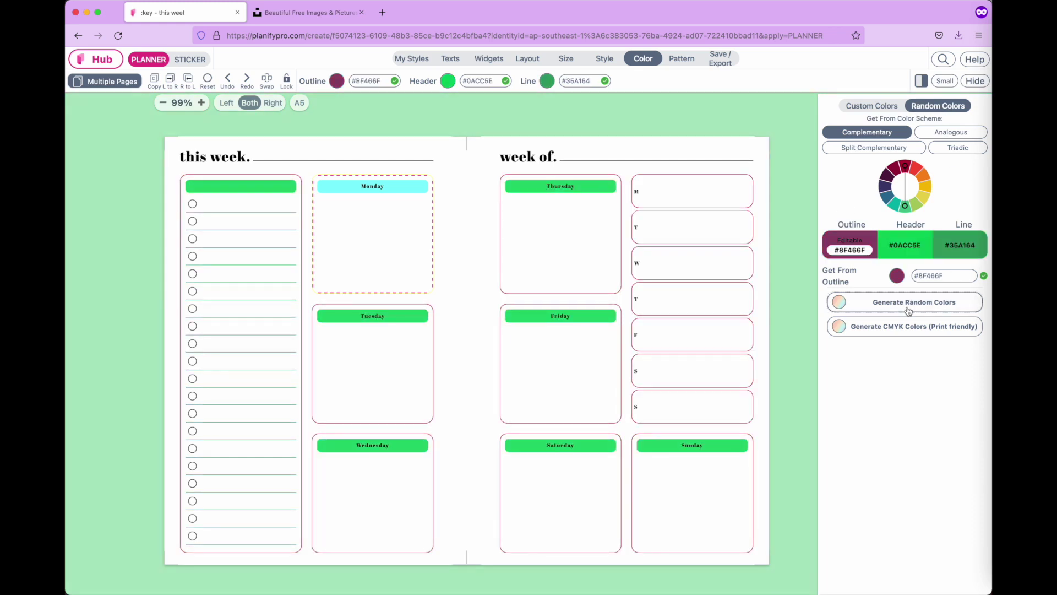
{"action": "left_click", "coordinate": [909, 310]}
{"action": "left_click", "coordinate": [909, 310]}
{"action": "left_click", "coordinate": [908, 310]}
{"action": "left_click", "coordinate": [908, 310]}
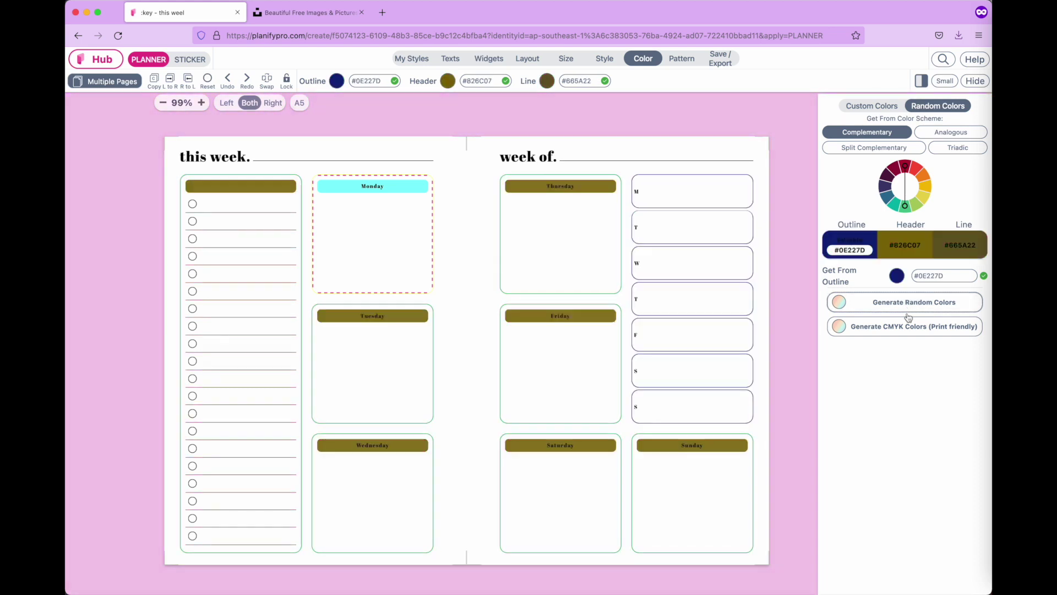
{"action": "left_click", "coordinate": [908, 329]}
{"action": "left_click", "coordinate": [908, 330]}
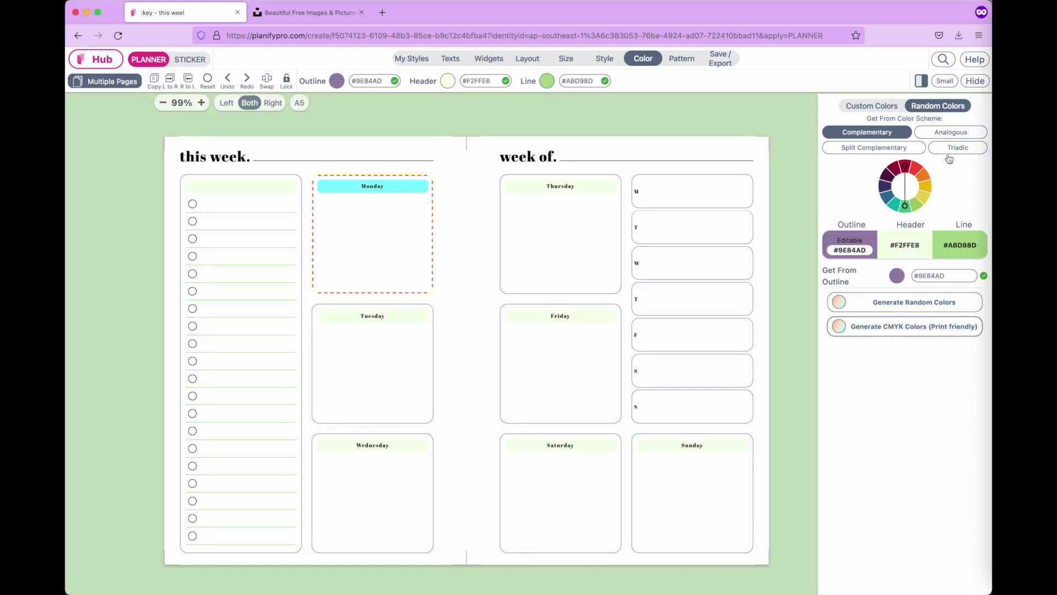
- Try analogous and split complementary schemes with print-friendly CMYK colours
{"action": "left_click", "coordinate": [966, 136]}
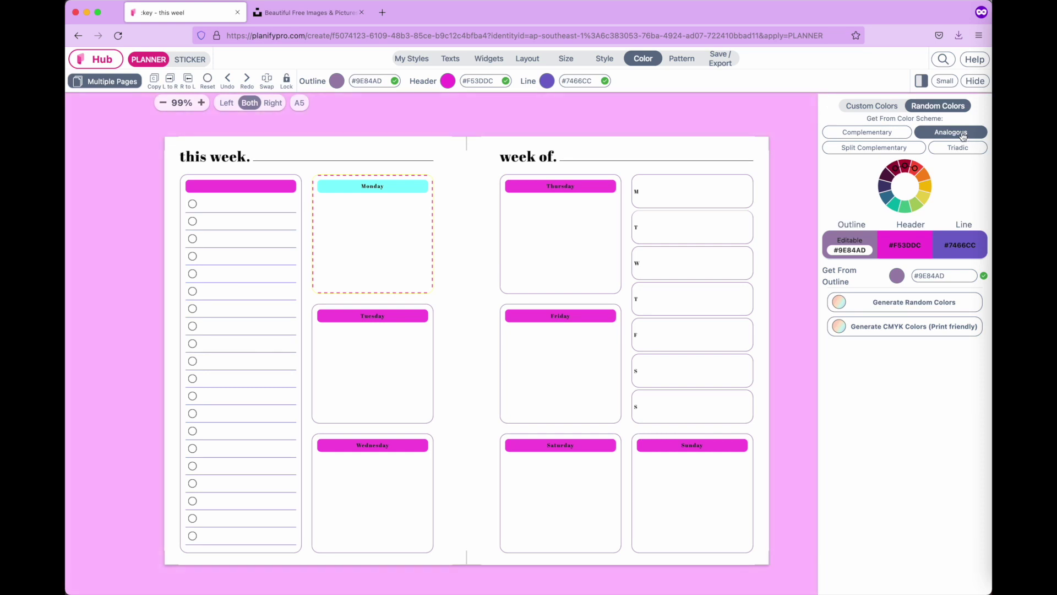
{"action": "left_click", "coordinate": [926, 331]}
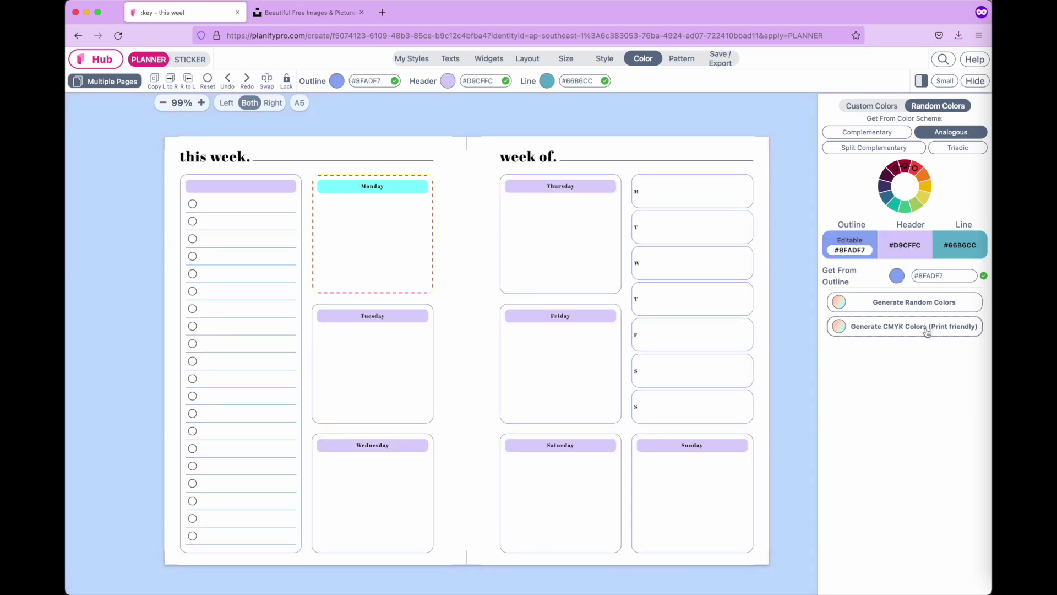
{"action": "left_click", "coordinate": [927, 331]}
{"action": "left_click", "coordinate": [928, 332]}
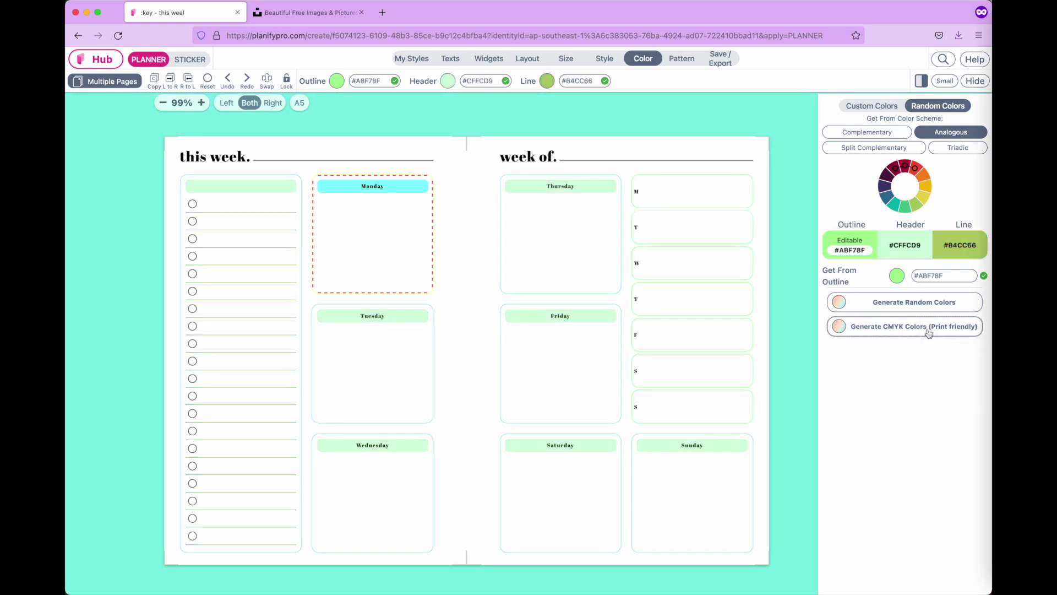
{"action": "left_click", "coordinate": [844, 152]}
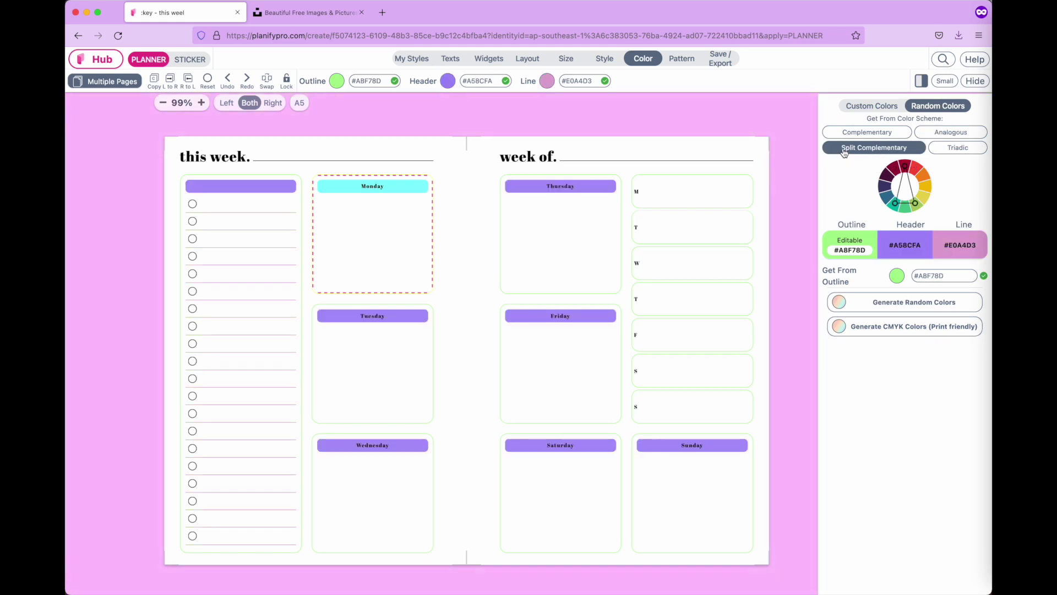
{"action": "left_click", "coordinate": [891, 150]}
{"action": "left_click", "coordinate": [913, 335]}
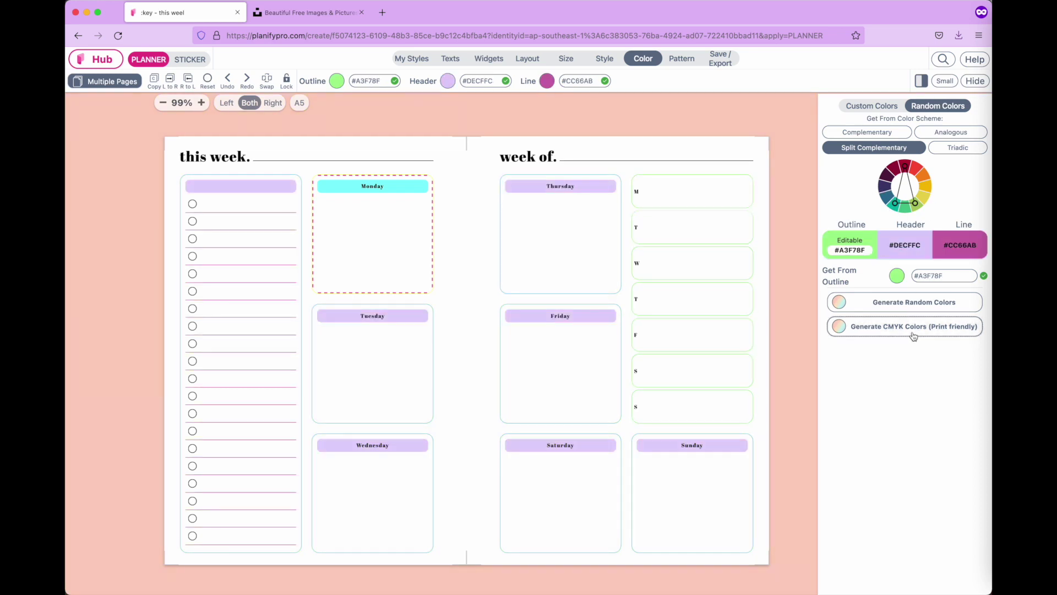
{"action": "left_click", "coordinate": [914, 334]}
- Settle on a triadic CMYK scheme: outline #B58FF7, header #FCDECF, lines #66CC89
{"action": "left_click", "coordinate": [967, 147]}
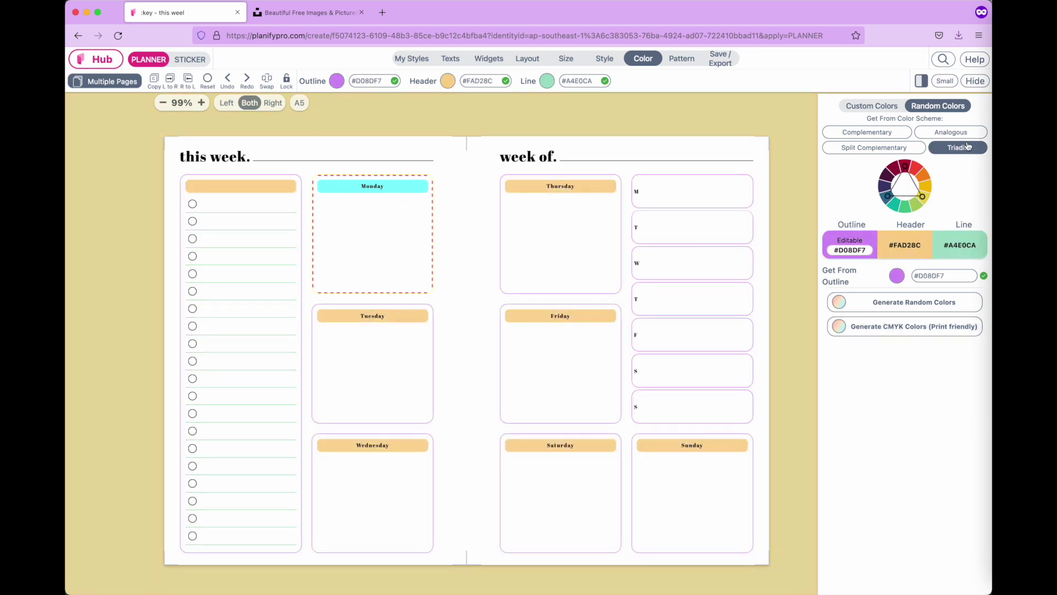
{"action": "left_click", "coordinate": [916, 329]}
{"action": "left_click", "coordinate": [918, 327]}
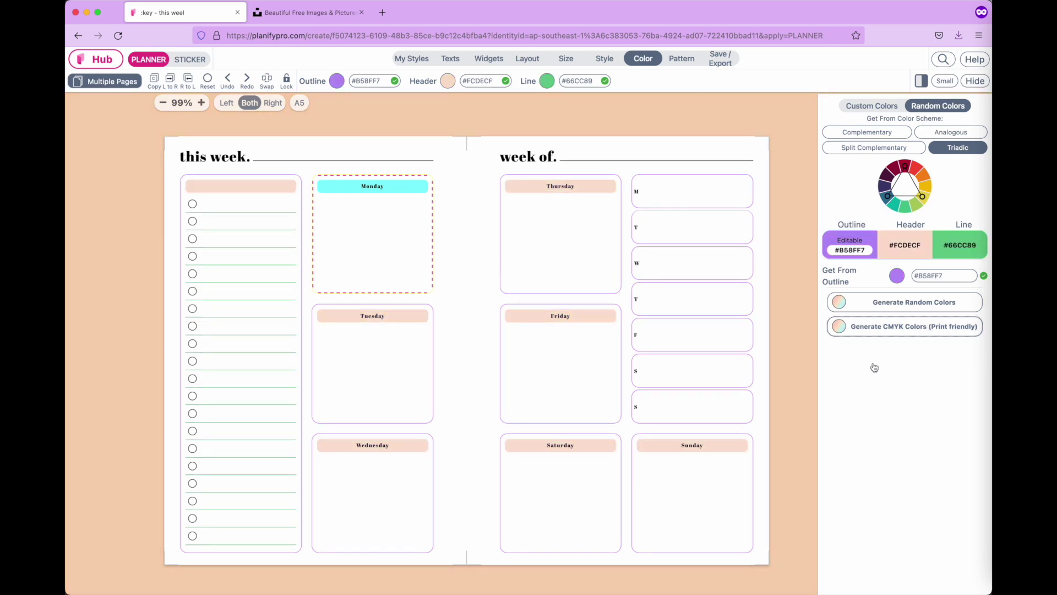
{"action": "left_click", "coordinate": [857, 107]}
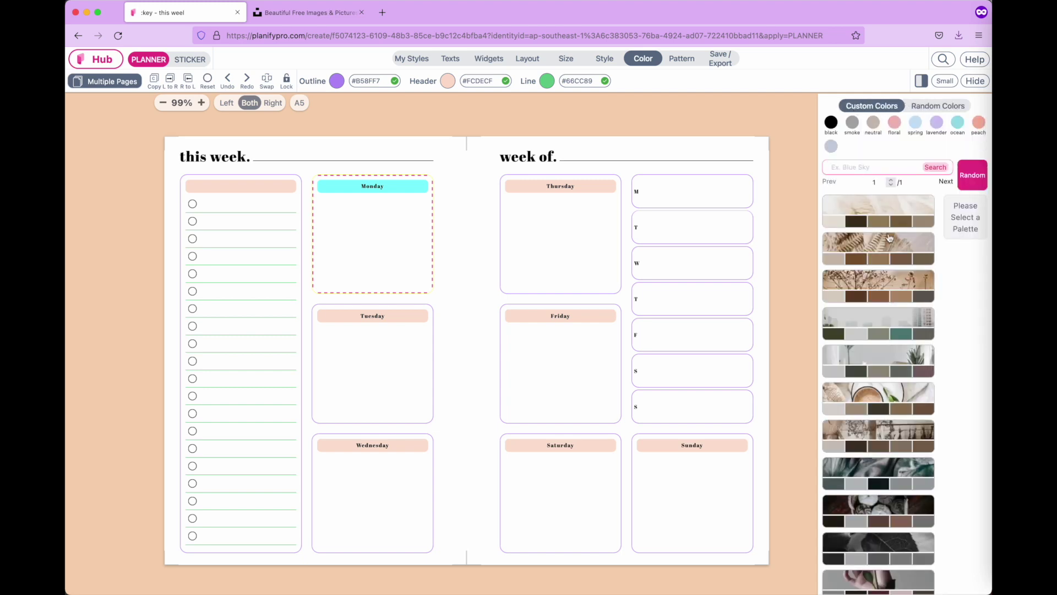
- Apply the red-rose image palette: outline #AB4D44, header #F1DDDA, lines #D6705C
{"action": "left_click", "coordinate": [876, 215]}
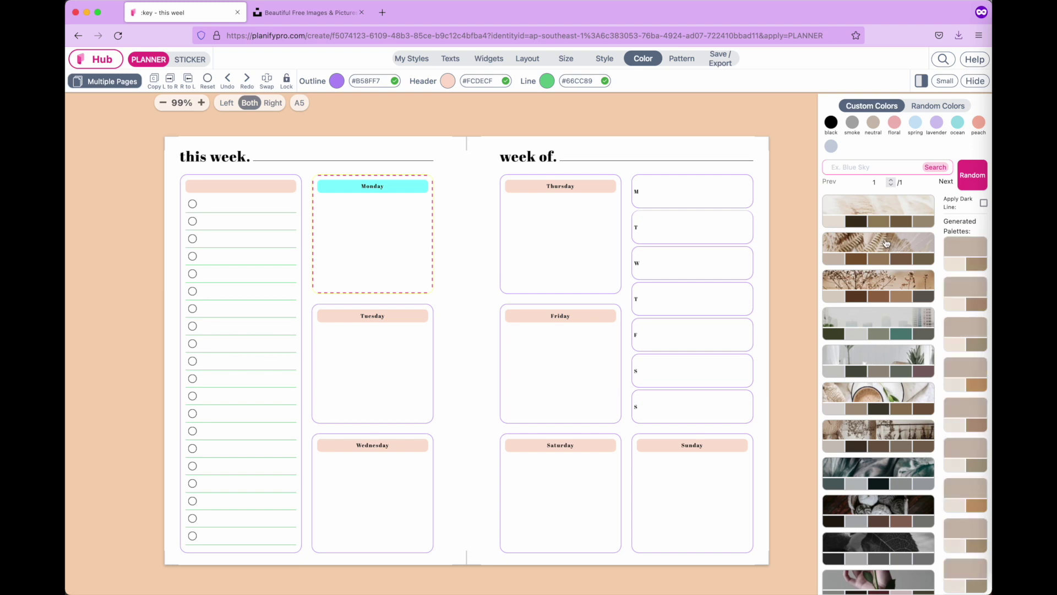
{"action": "scroll", "coordinate": [883, 237], "scroll_direction": "down", "scroll_amount": 10}
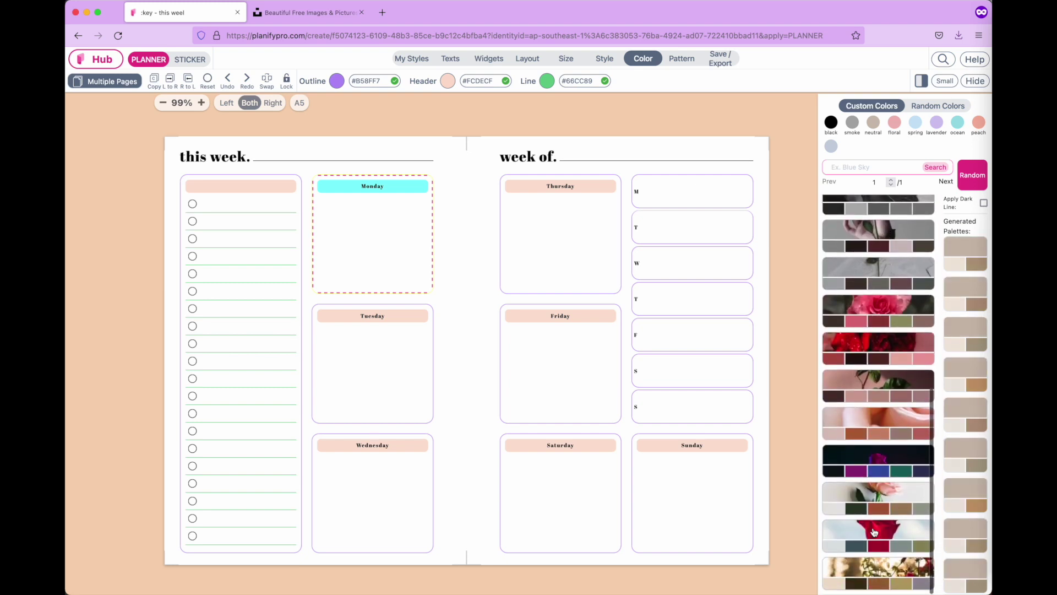
{"action": "left_click", "coordinate": [865, 348]}
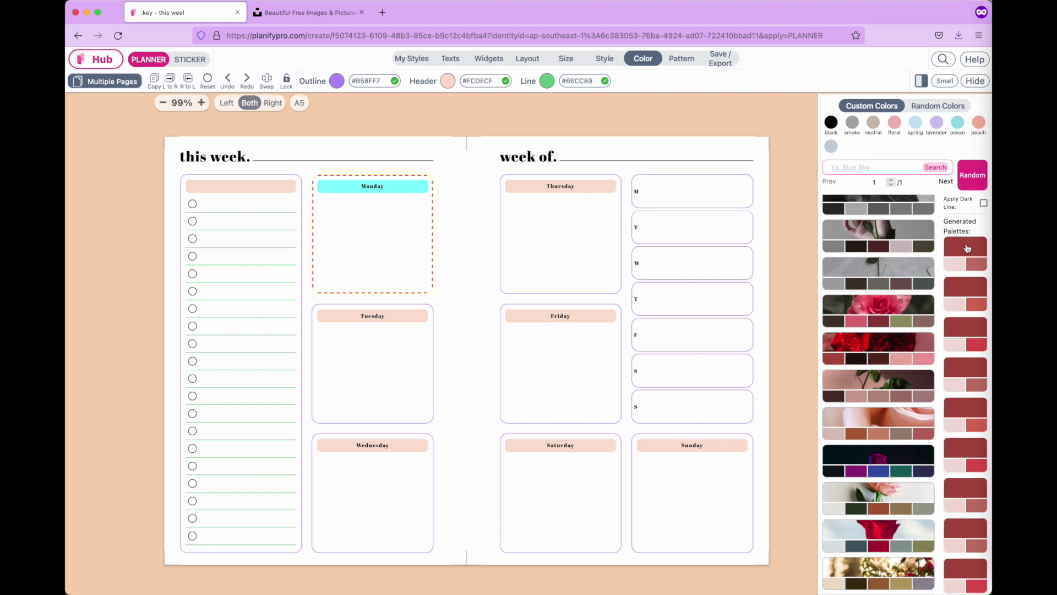
{"action": "left_click", "coordinate": [967, 251]}
{"action": "left_click", "coordinate": [965, 297]}
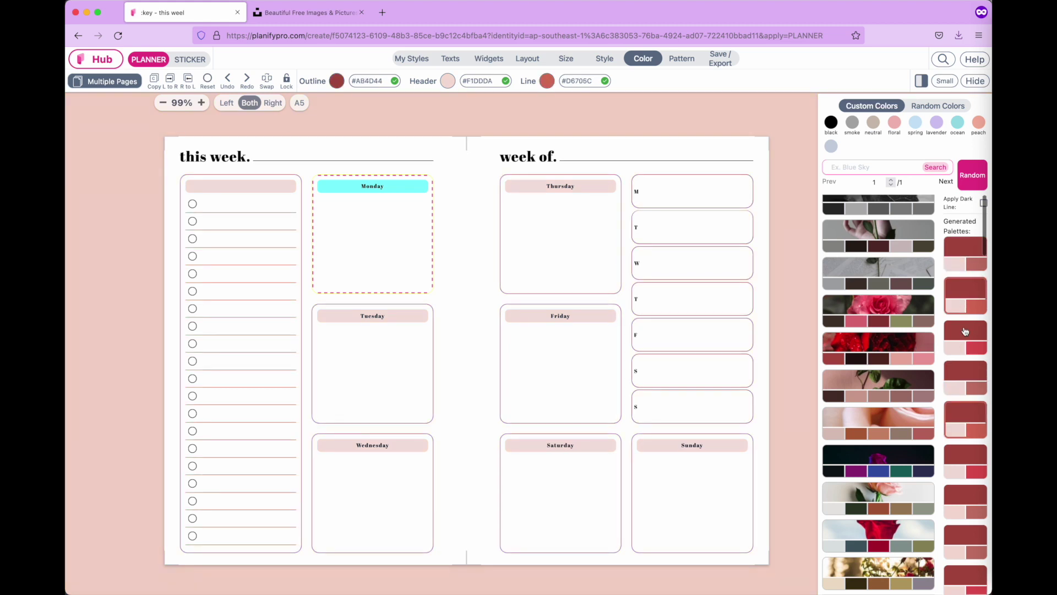
{"action": "left_click", "coordinate": [965, 337]}
{"action": "left_click", "coordinate": [964, 378]}
{"action": "left_click", "coordinate": [964, 422]}
{"action": "left_click", "coordinate": [876, 166]}
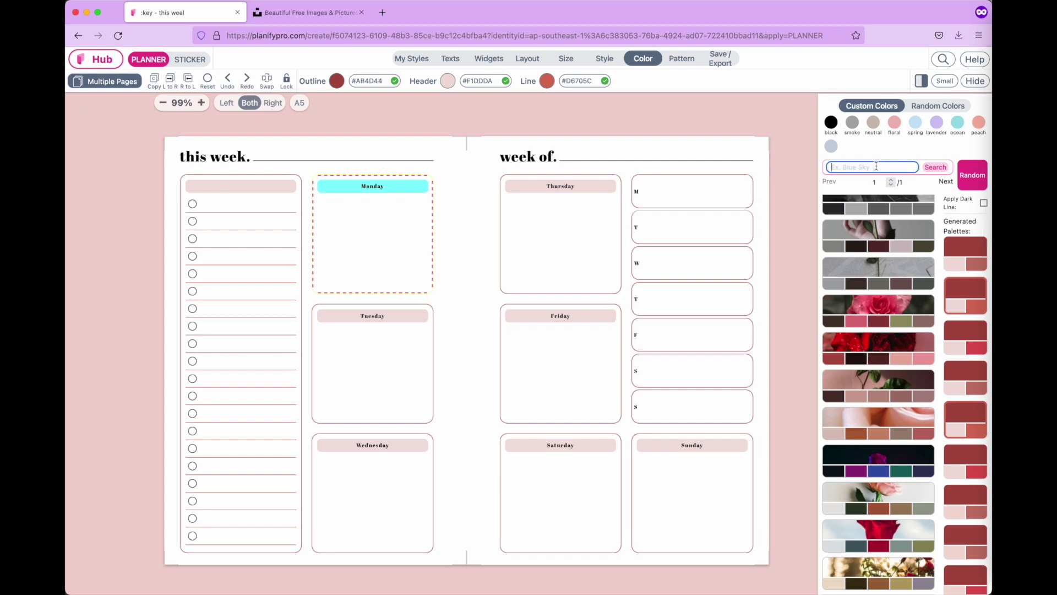
- Search image palettes for 'sky' and try the pink-cloud palette's lavender-grey variants
{"action": "type", "text": "sky"}
{"action": "left_click", "coordinate": [934, 168]}
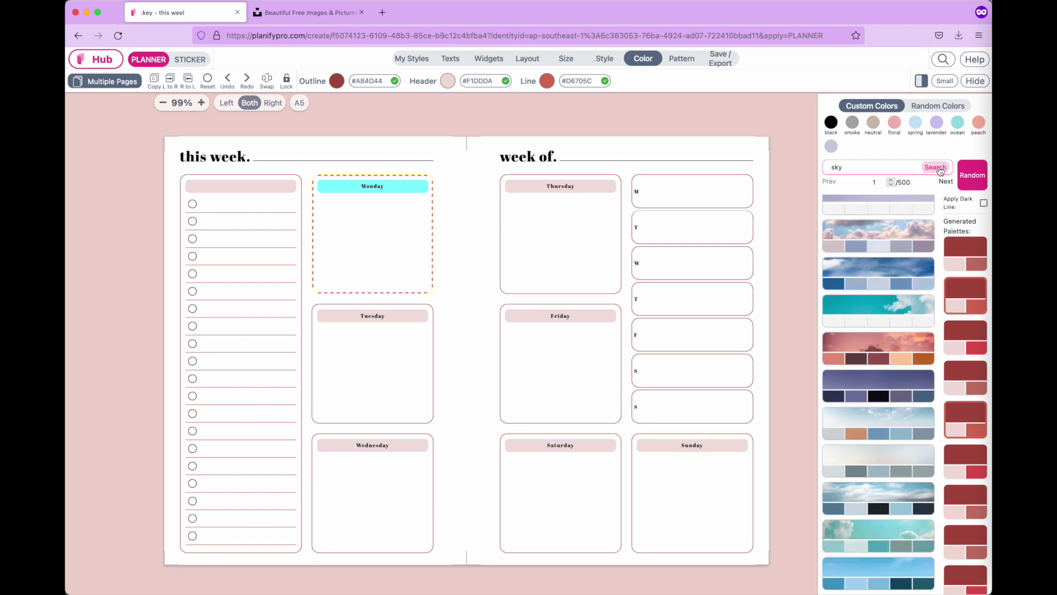
{"action": "scroll", "coordinate": [879, 327], "scroll_direction": "up", "scroll_amount": 3}
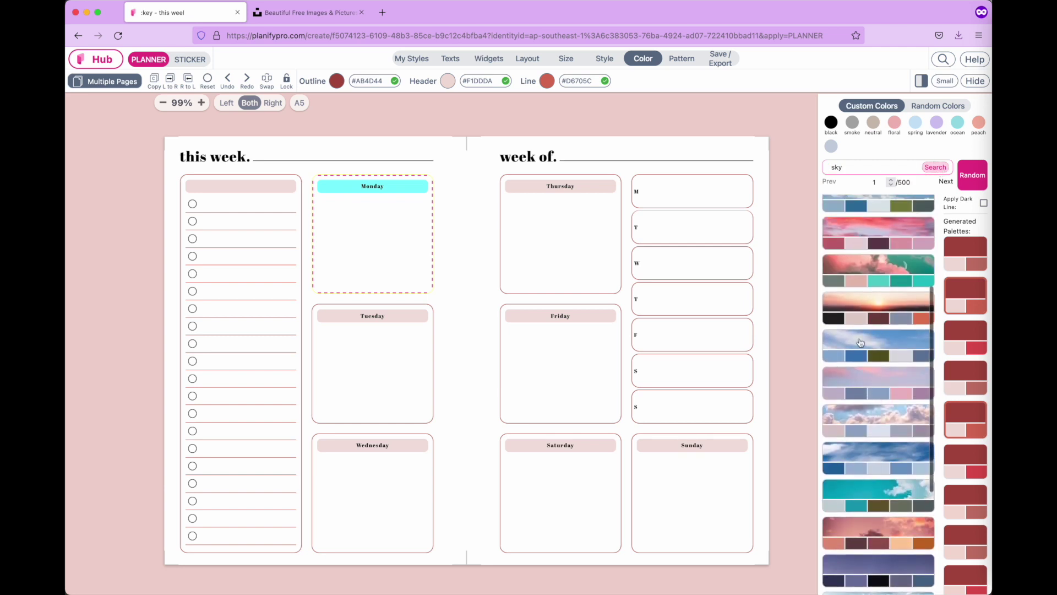
{"action": "left_click", "coordinate": [885, 364]}
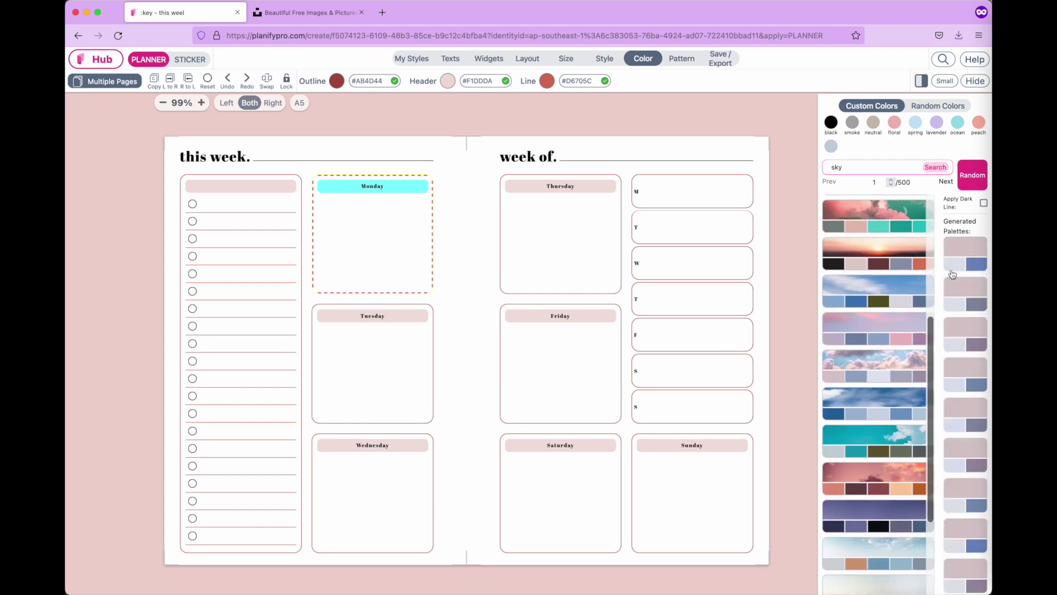
{"action": "left_click", "coordinate": [962, 293]}
{"action": "left_click", "coordinate": [962, 332]}
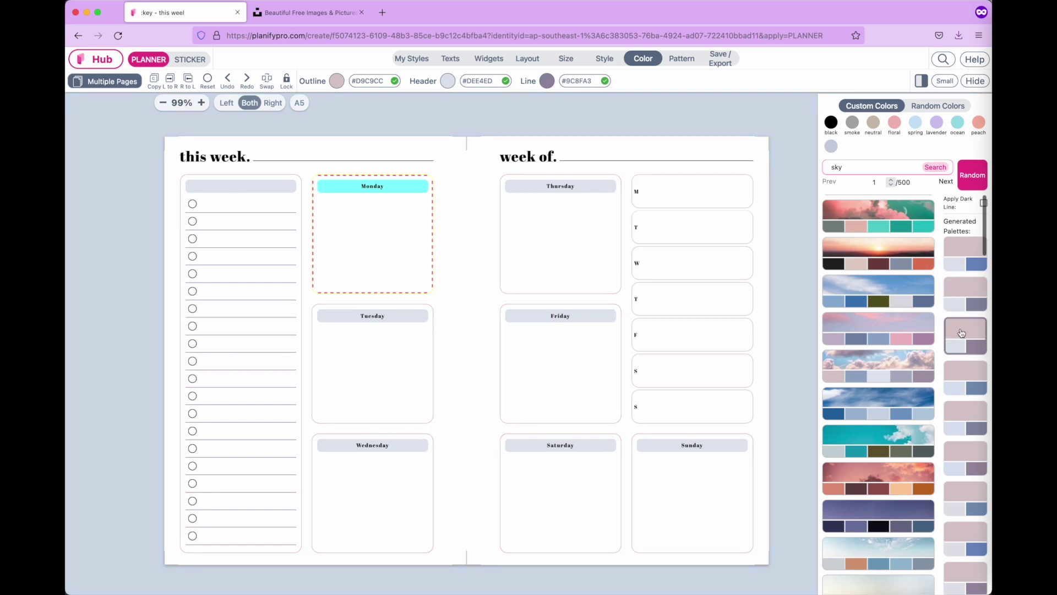
{"action": "left_click", "coordinate": [962, 373]}
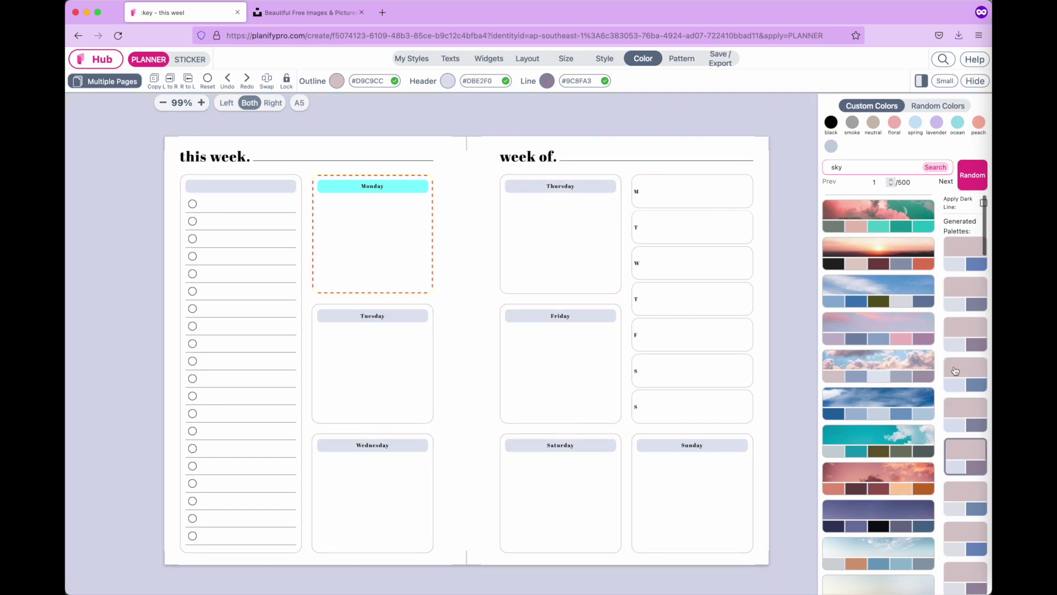
- Apply the blue sky palette: outline #8CAFD4, header #D9E5F2, lines #948EA4
{"action": "left_click", "coordinate": [887, 288]}
{"action": "left_click", "coordinate": [968, 289]}
{"action": "left_click", "coordinate": [753, 123]}
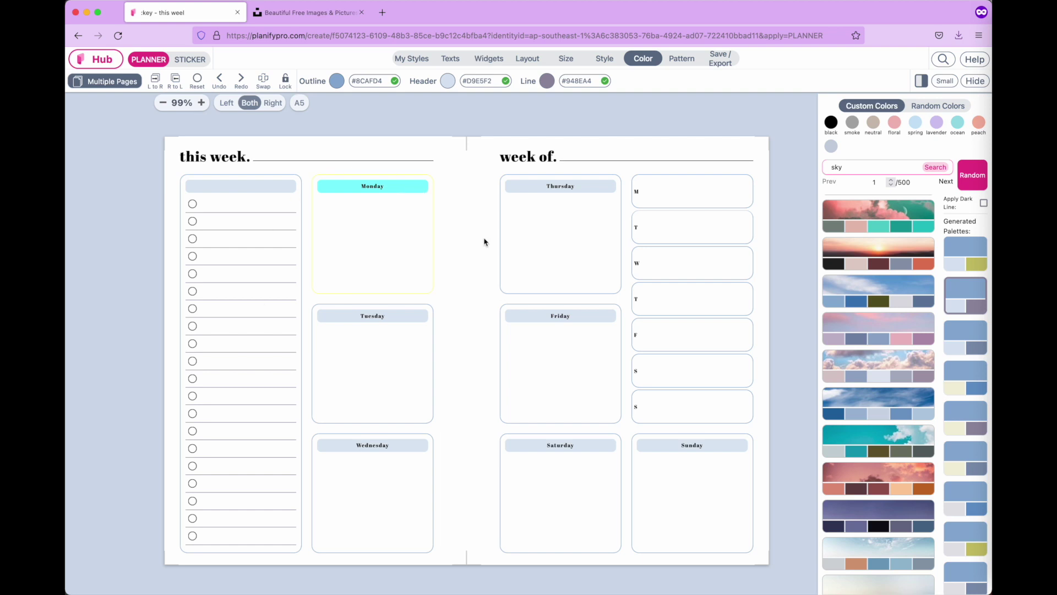
{"action": "left_click", "coordinate": [334, 189]}
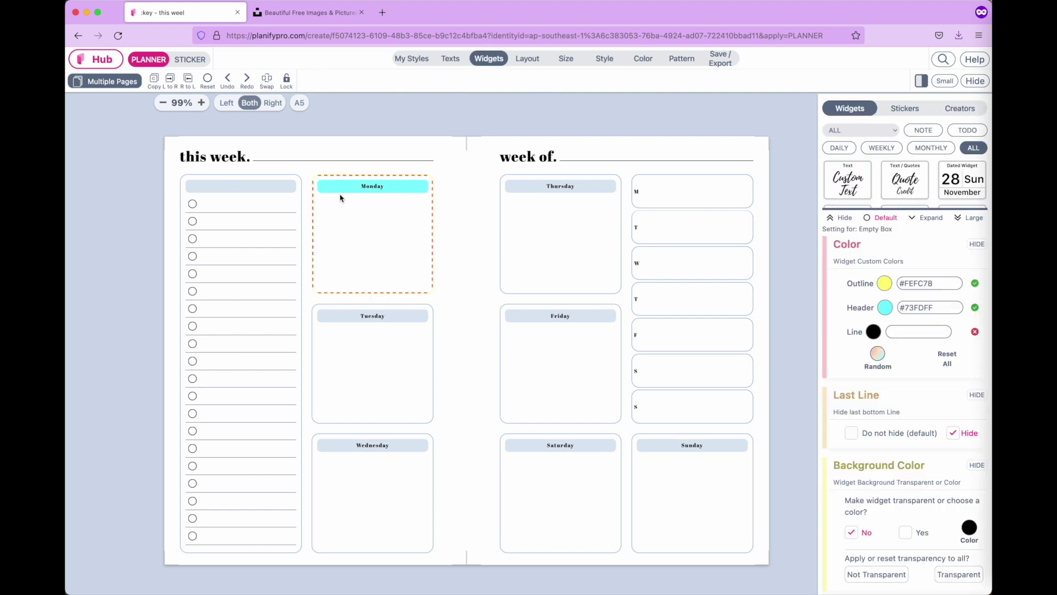
- Reset all of Monday's custom widget colours and return to planner-wide Color settings
{"action": "left_click", "coordinate": [948, 364]}
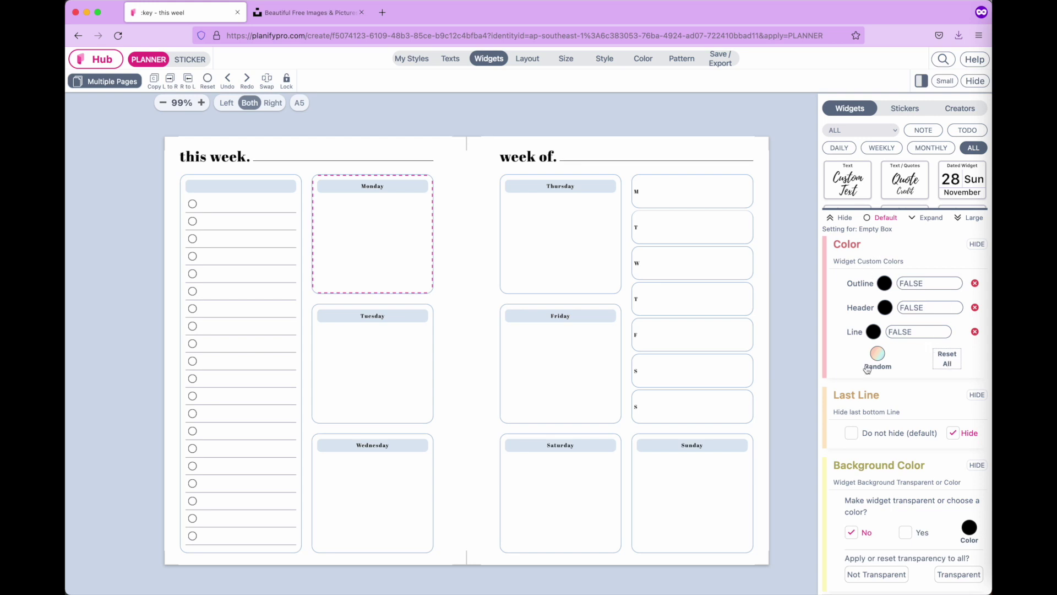
{"action": "left_click", "coordinate": [882, 360]}
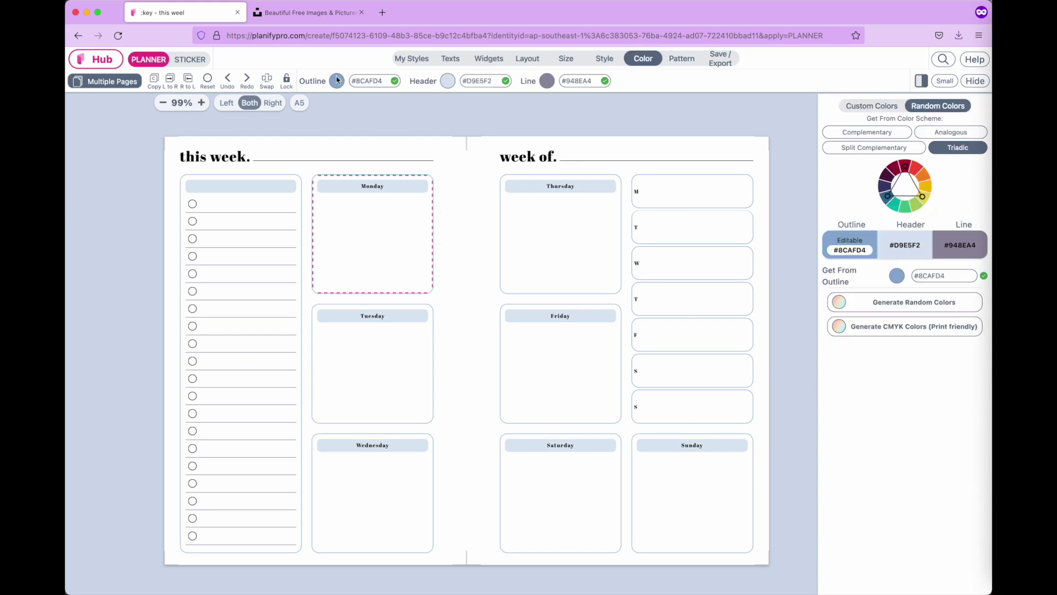
{"action": "left_click", "coordinate": [604, 123]}
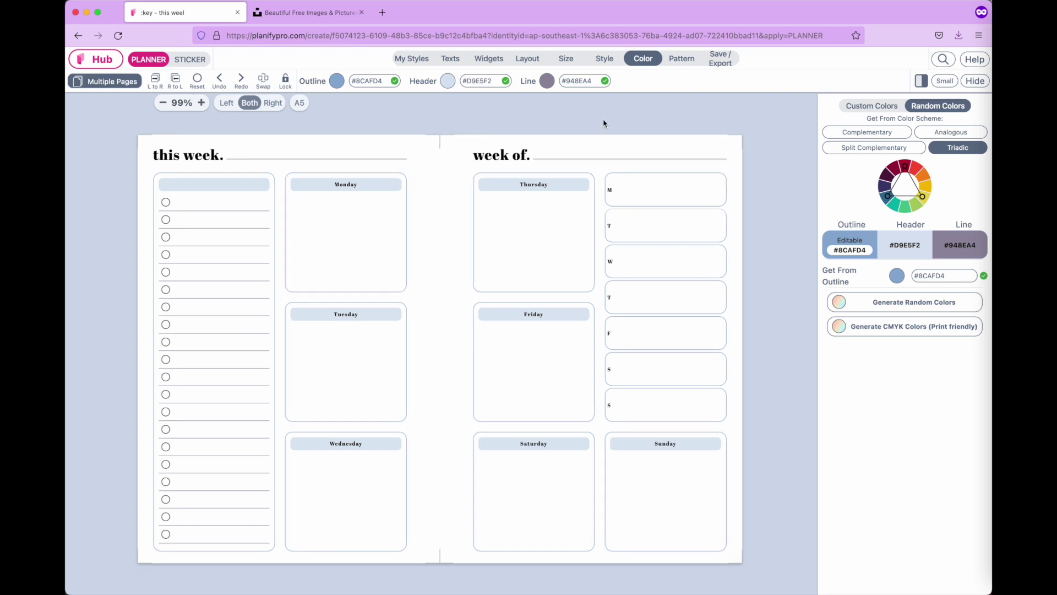